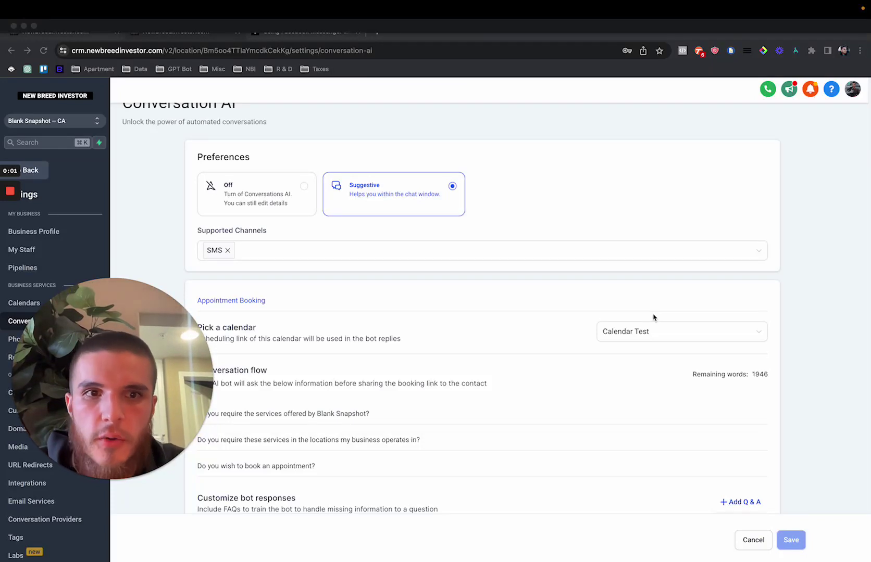
click(591, 207)
scroll(427, 213, up, 1)
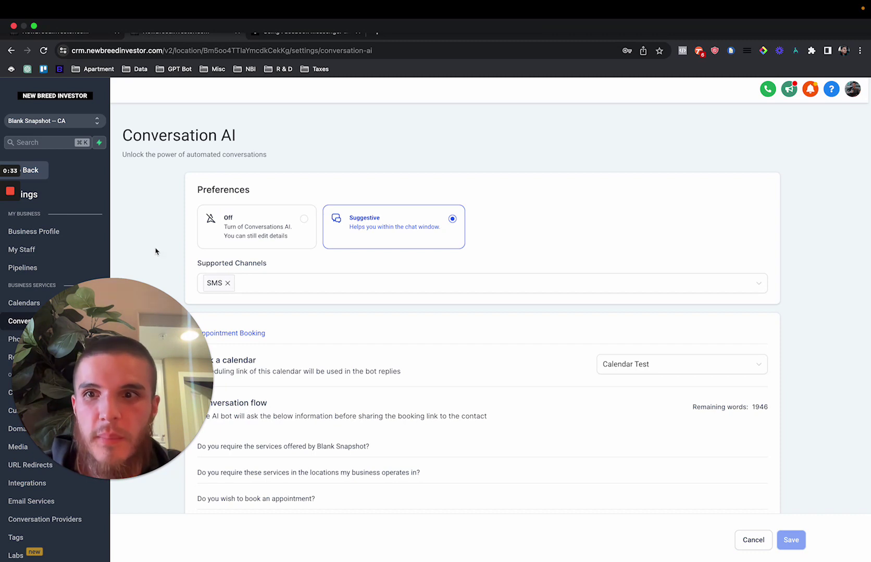
drag(112, 379, 758, 376)
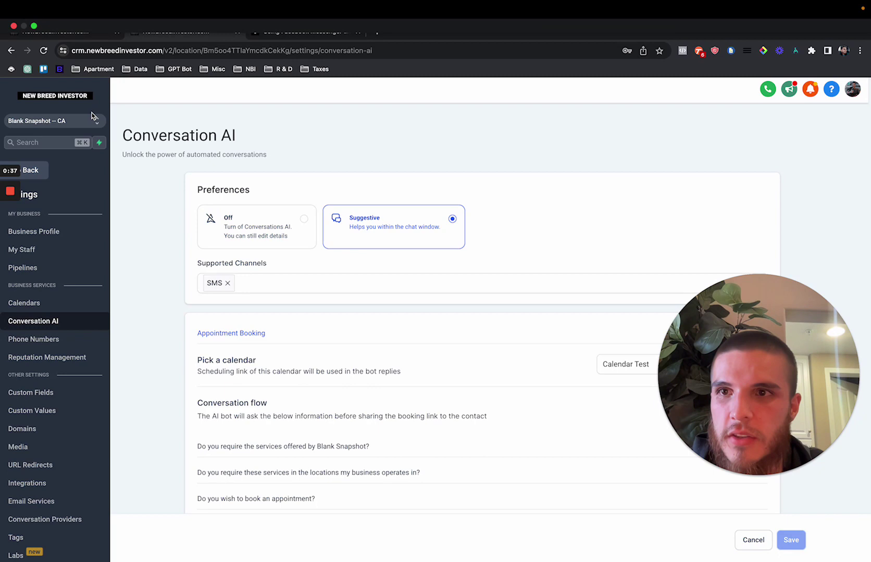
Leave the settings area, then reopen it and go to the Conversation AI settings.
click(52, 175)
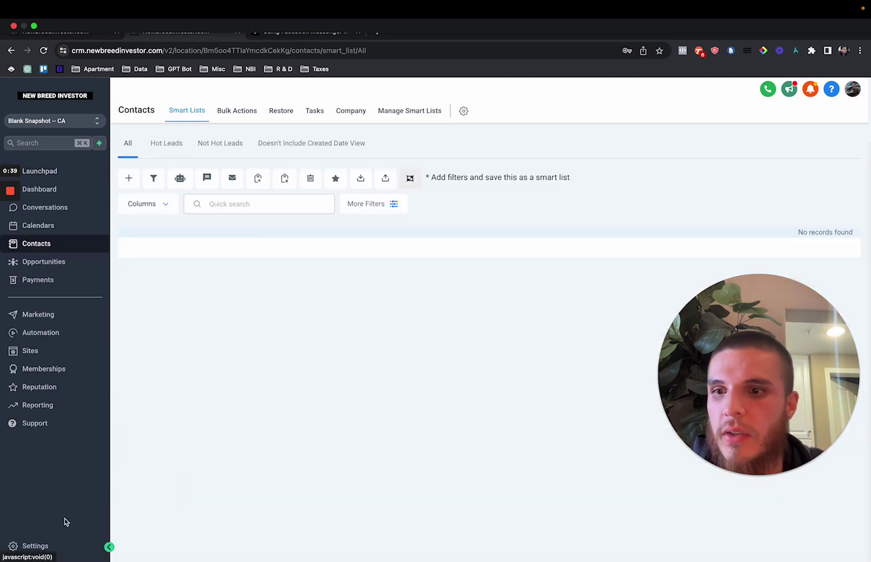
click(41, 550)
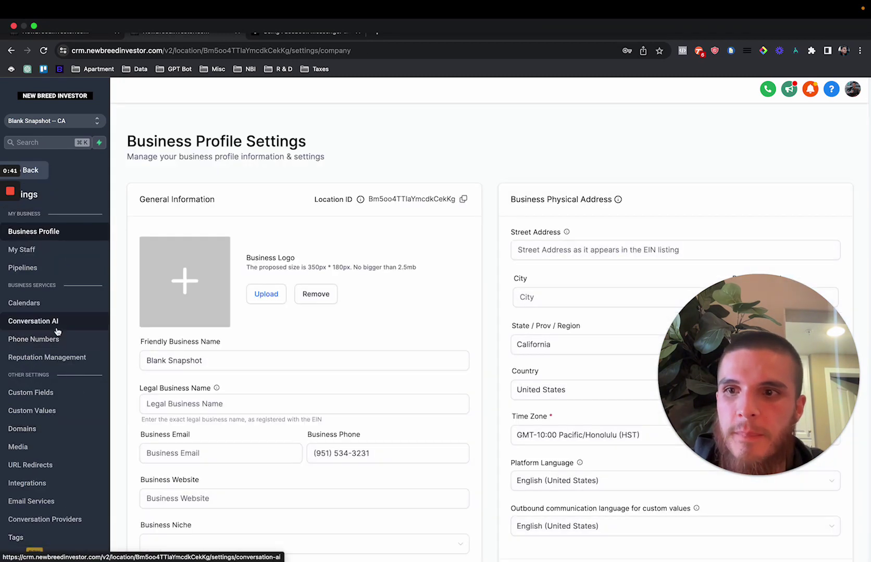
click(56, 329)
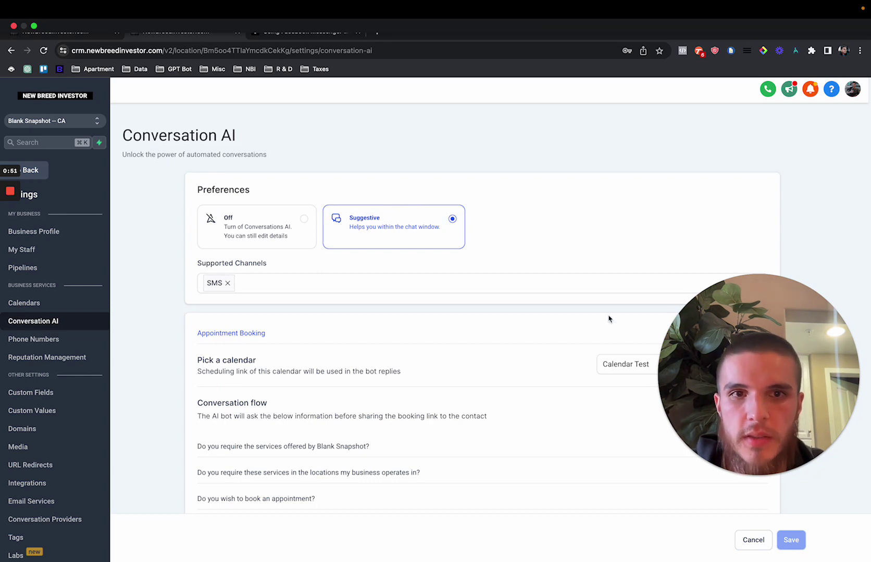
Add Instagram and Facebook to the supported channels alongside SMS.
drag(197, 263, 276, 268)
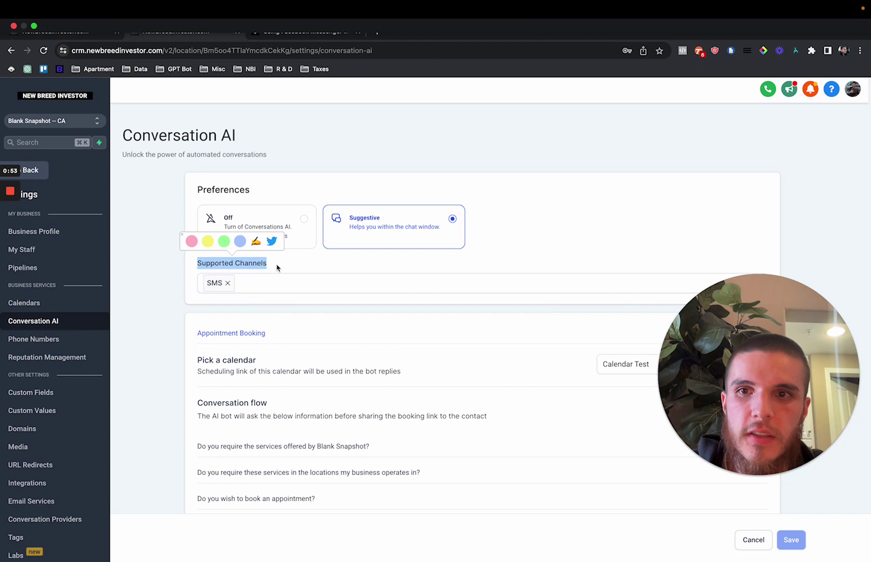
click(191, 270)
click(213, 285)
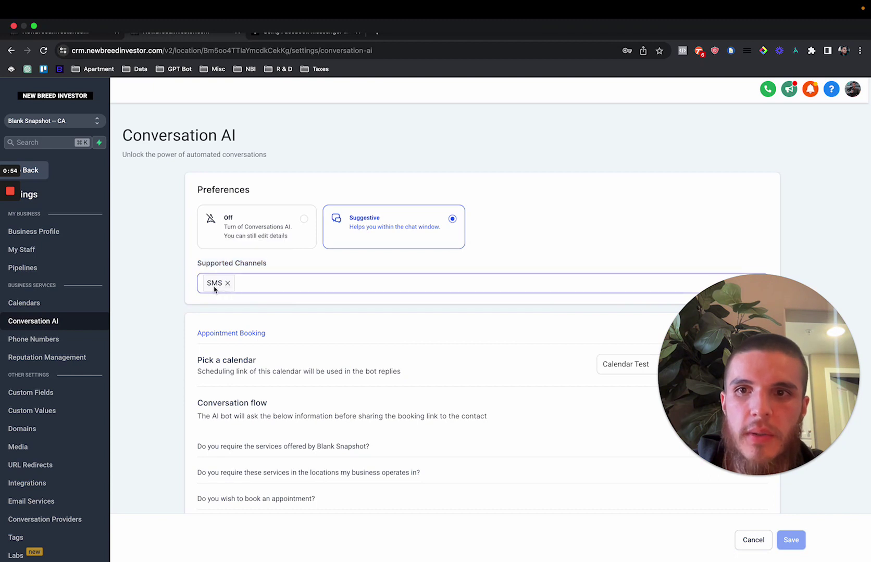
click(248, 288)
click(237, 306)
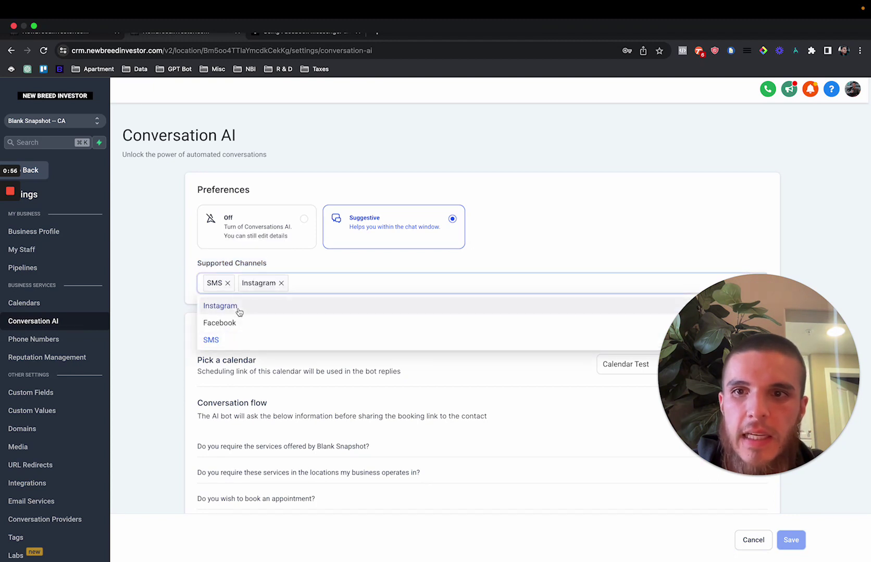
click(289, 324)
click(469, 258)
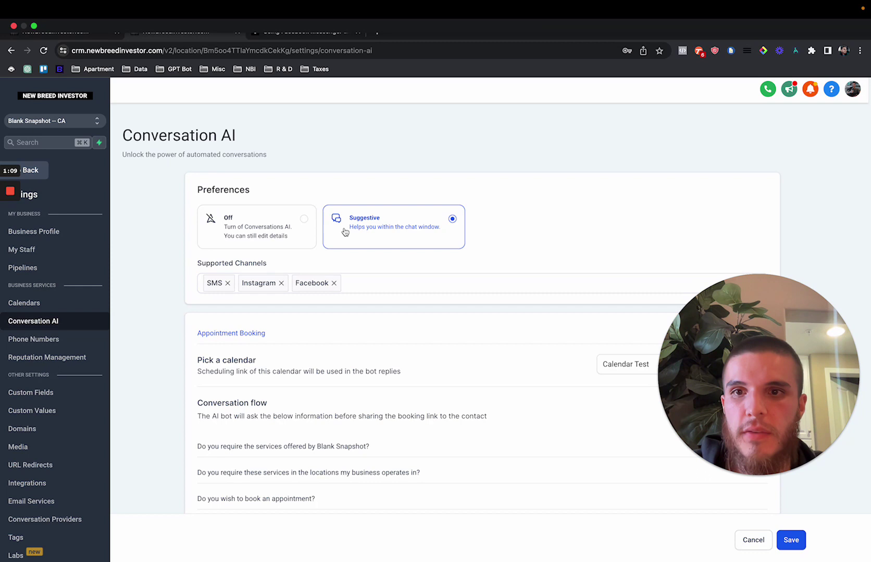
Remove Instagram and Facebook from the supported channels and save the settings.
click(281, 283)
click(281, 284)
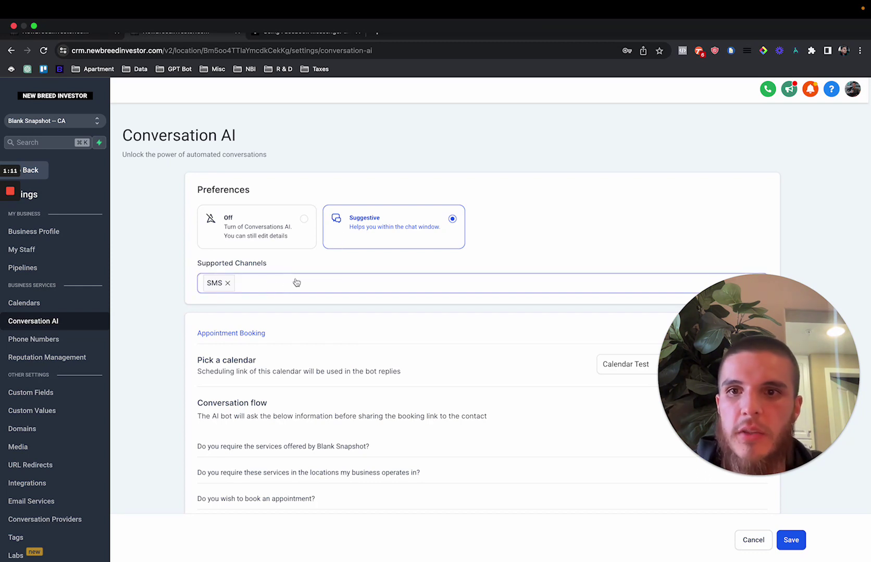
click(791, 540)
drag(765, 227, 746, 221)
click(197, 359)
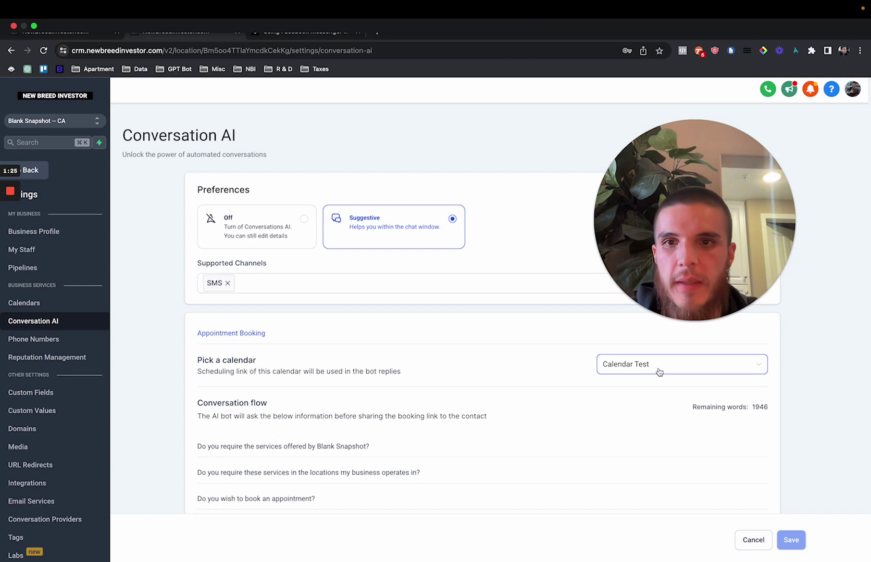
click(682, 241)
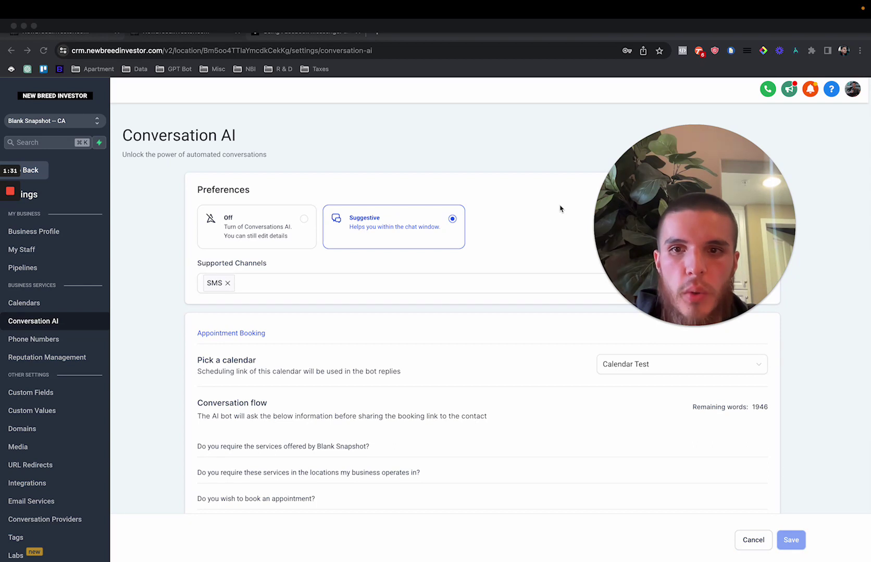
scroll(560, 208, down, 2)
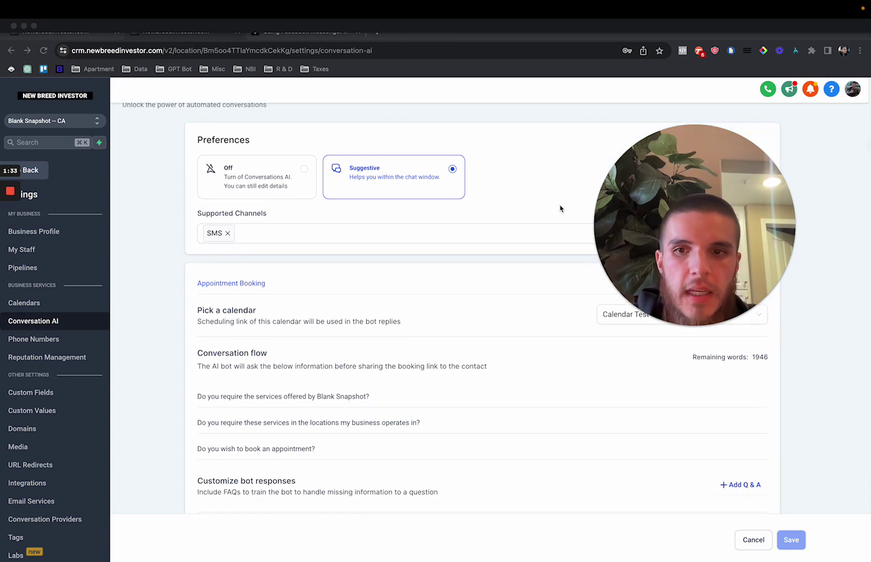
drag(718, 242, 719, 194)
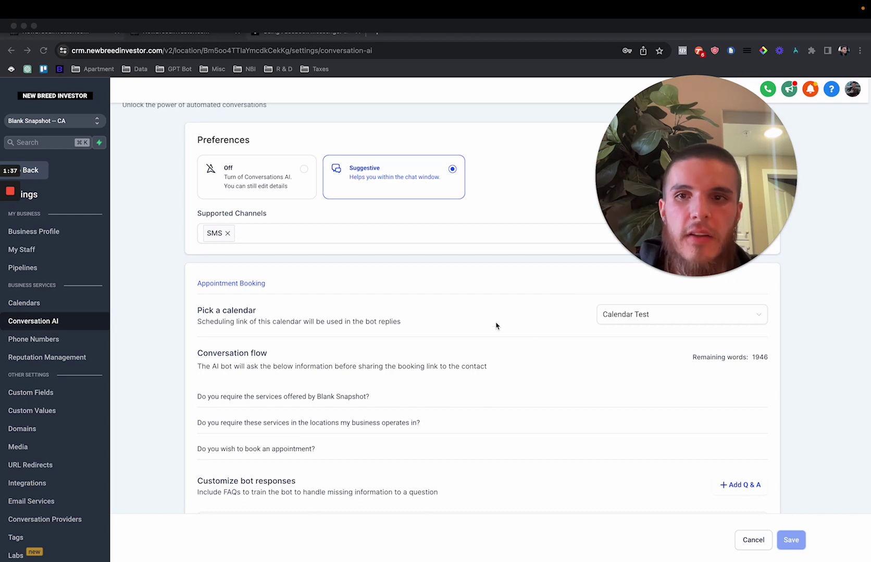
scroll(496, 325, down, 1)
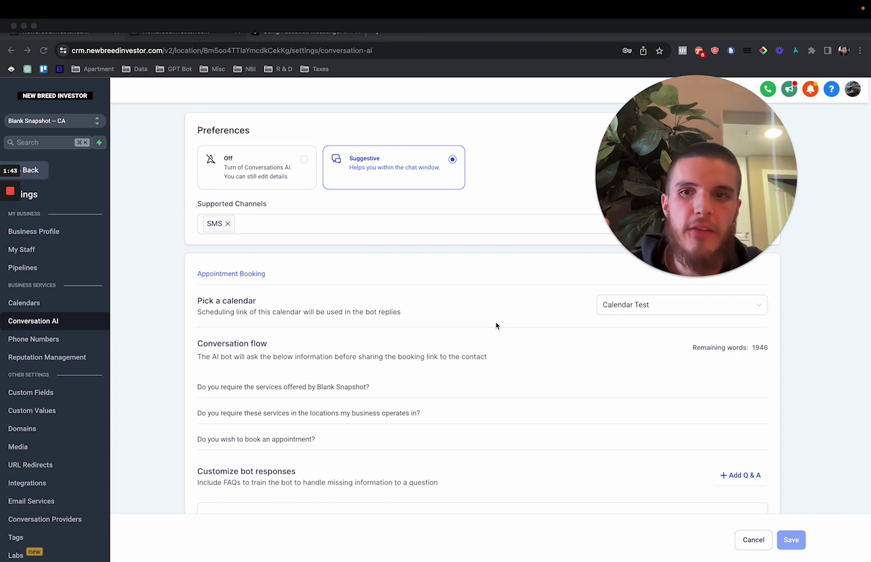
Select Calendar Test as the calendar whose scheduling link the bot uses for appointment booking.
click(449, 272)
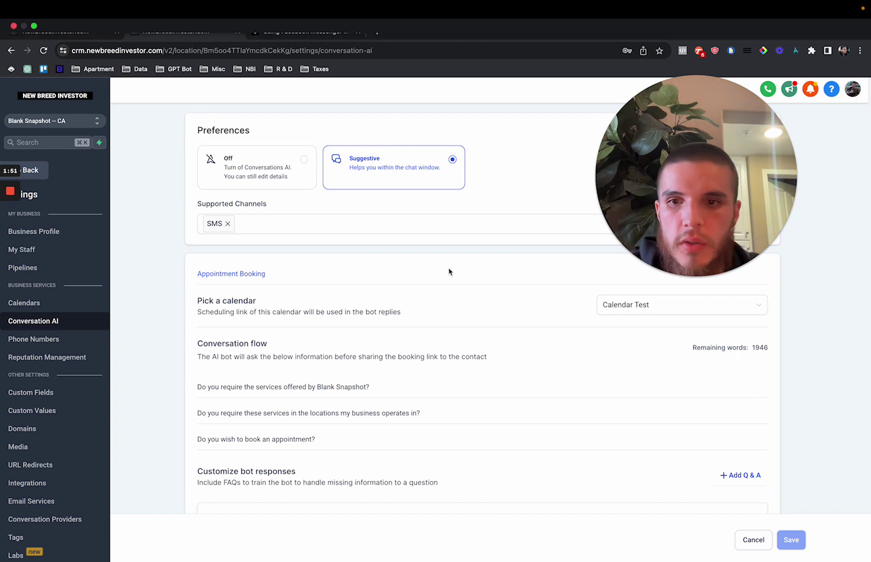
click(609, 311)
click(633, 329)
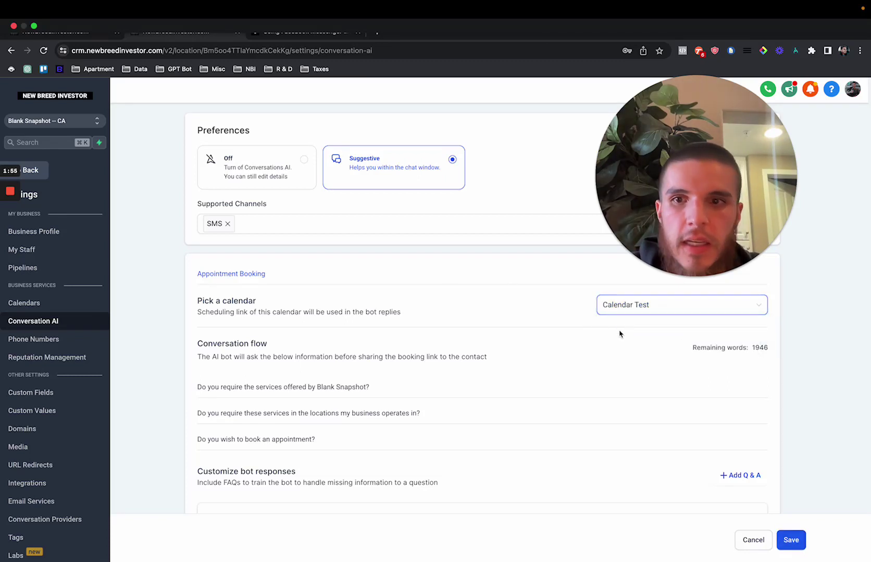
Review the Conversation flow section and the questions the bot asks before sharing the booking link.
scroll(620, 334, down, 2)
drag(196, 276, 472, 332)
click(472, 332)
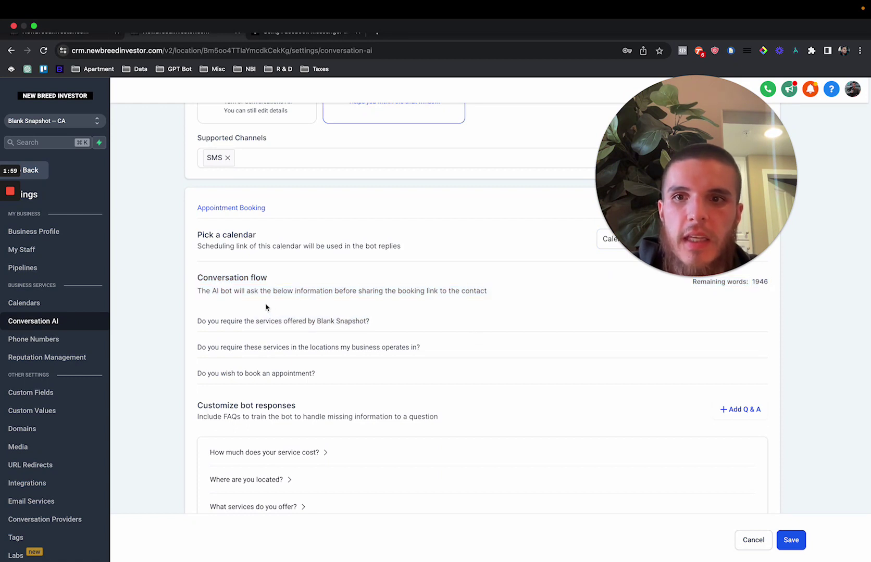
drag(195, 292, 455, 313)
click(455, 312)
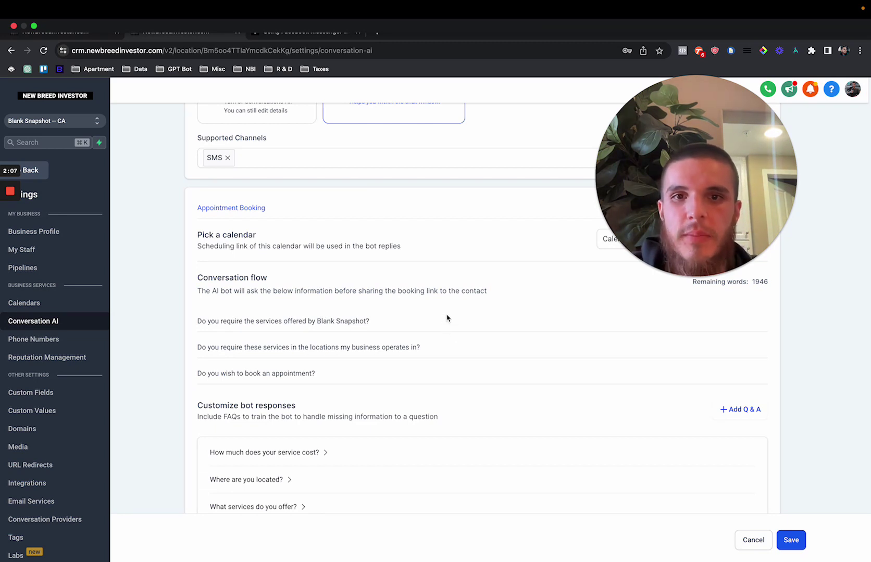
scroll(449, 317, down, 1)
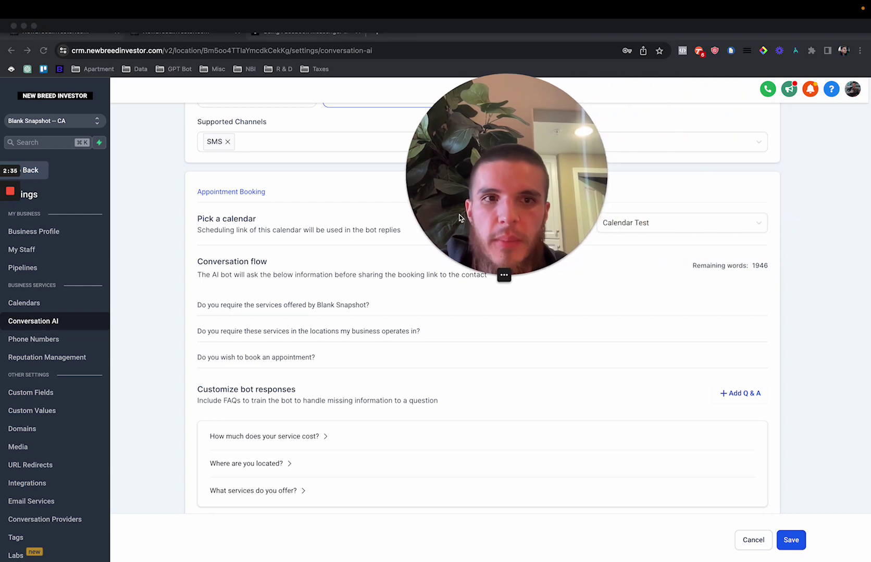
drag(197, 259, 323, 368)
click(323, 368)
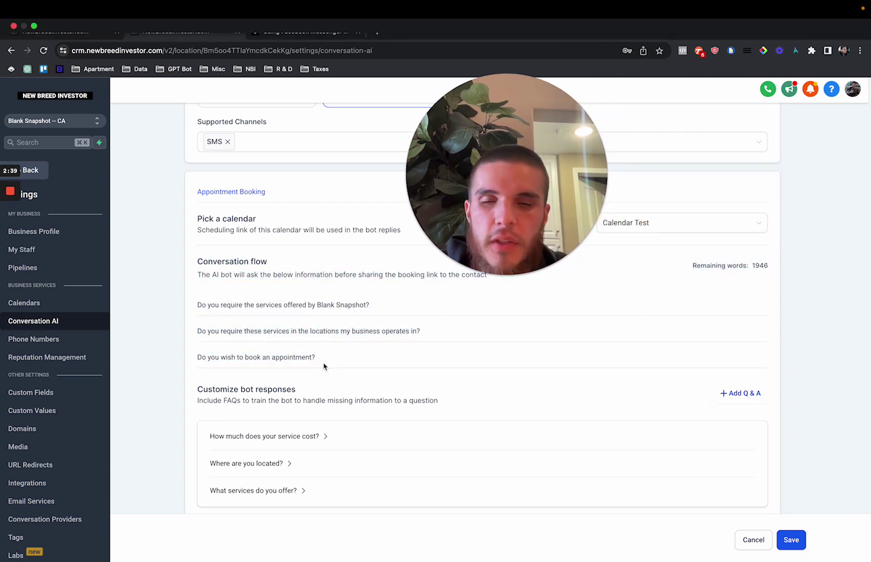
Expand the service cost, location and services offered FAQs under Customize bot responses to review their answers.
scroll(324, 364, down, 2)
drag(197, 360, 325, 452)
click(447, 383)
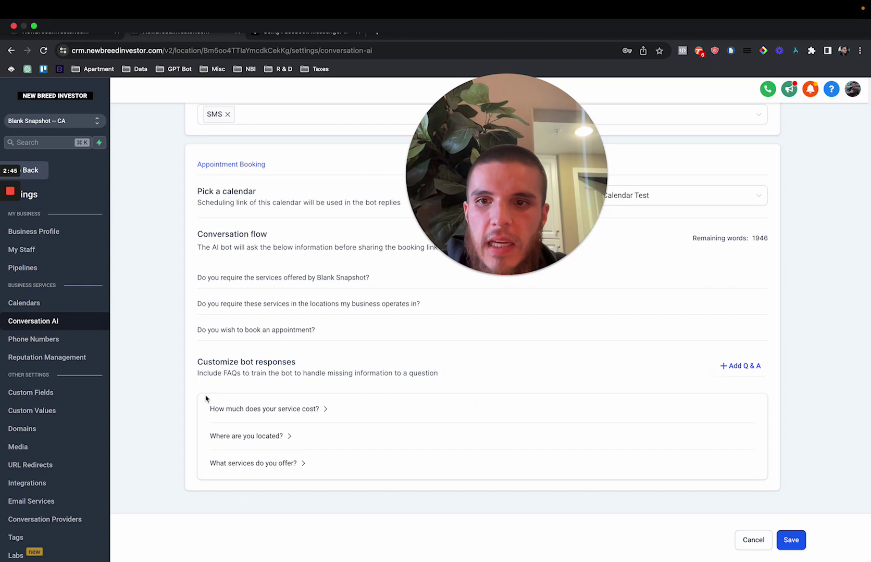
click(325, 411)
scroll(320, 413, down, 2)
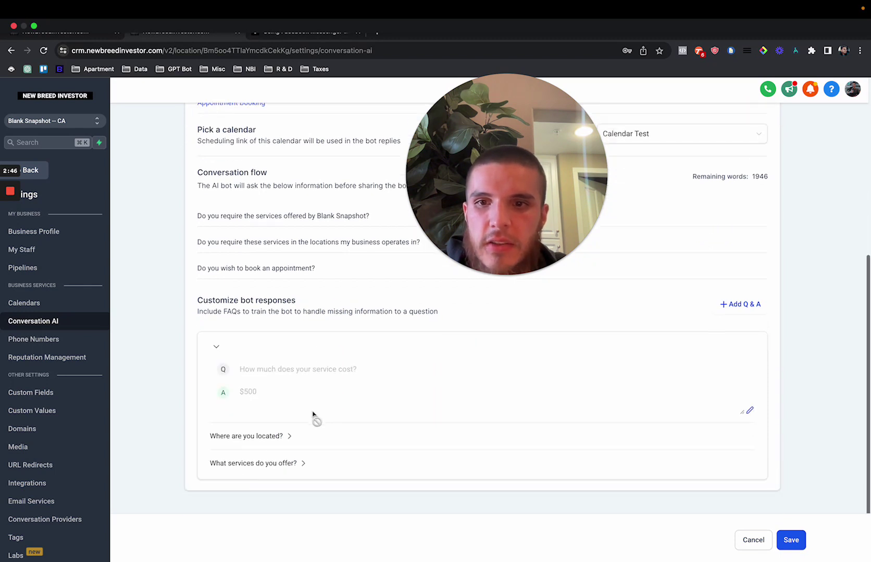
click(287, 438)
scroll(304, 448, down, 1)
click(306, 465)
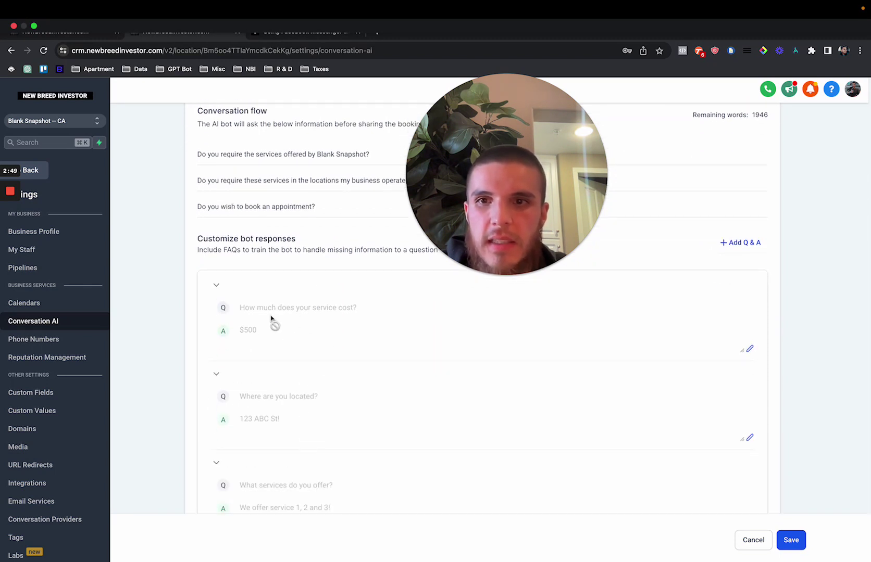
Add a bot Q&A with the question "When will my service be complete?" and an answer of "In 4 days", and save the Conversation AI settings.
drag(512, 217, 483, 185)
scroll(396, 274, up, 1)
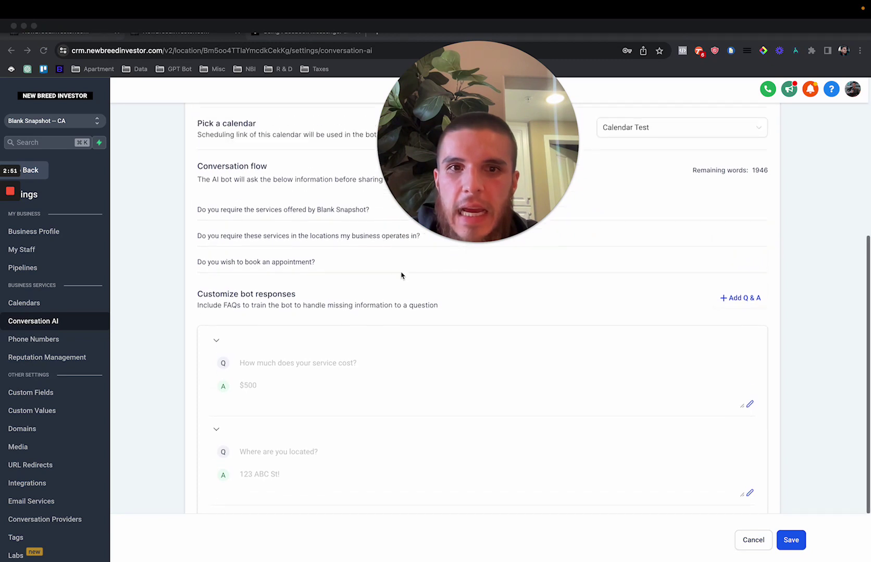
click(732, 301)
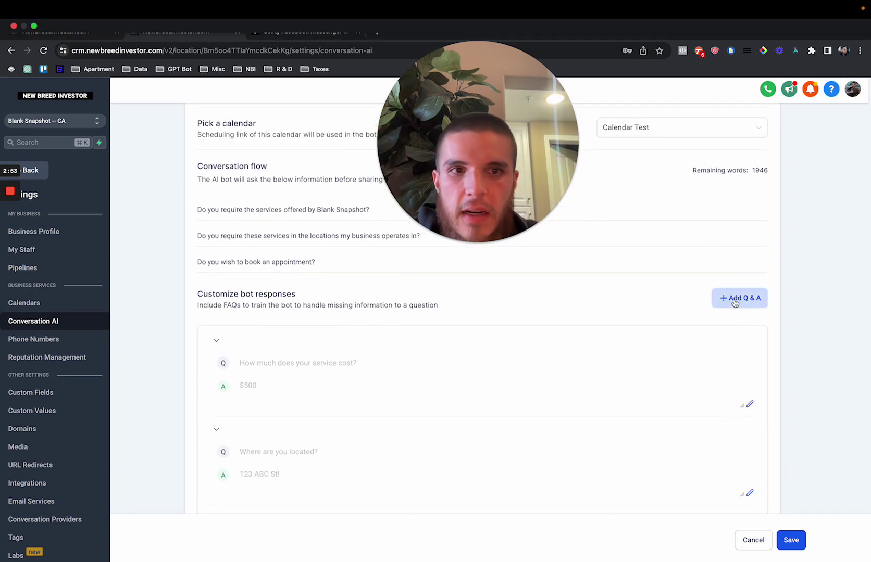
click(734, 301)
click(276, 361)
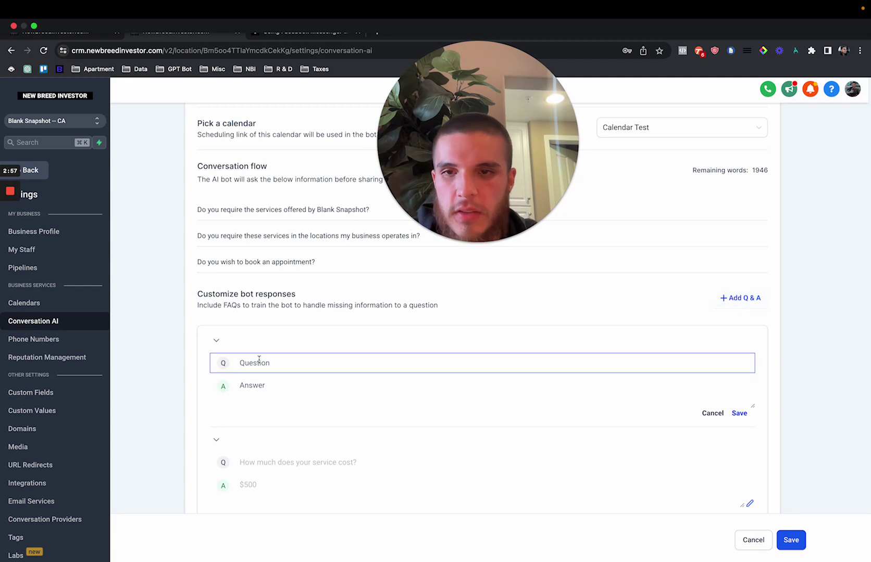
text(When will )
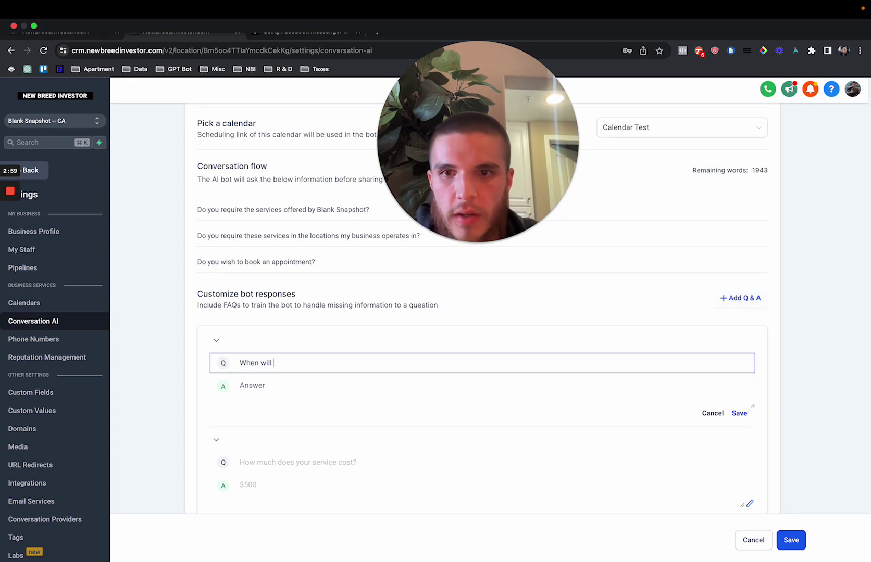
text(my servi)
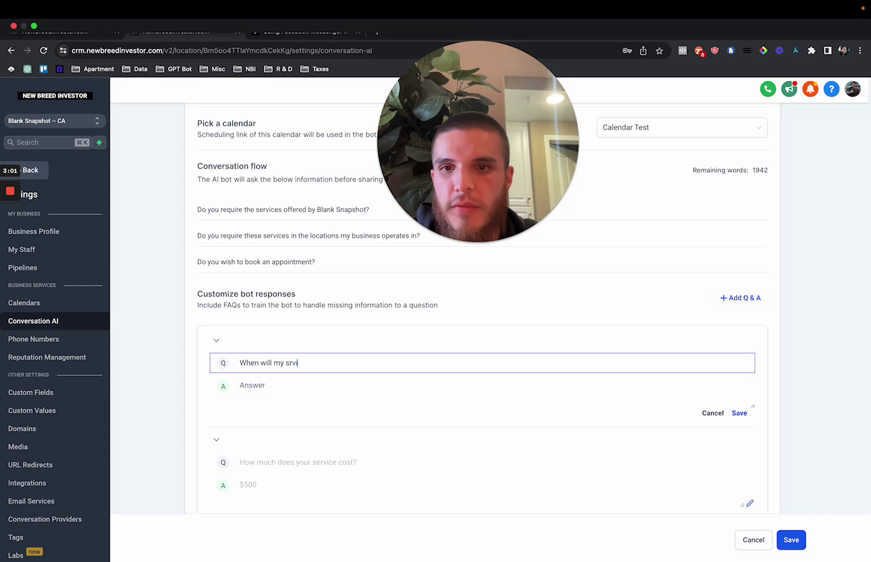
text(ce be complete?)
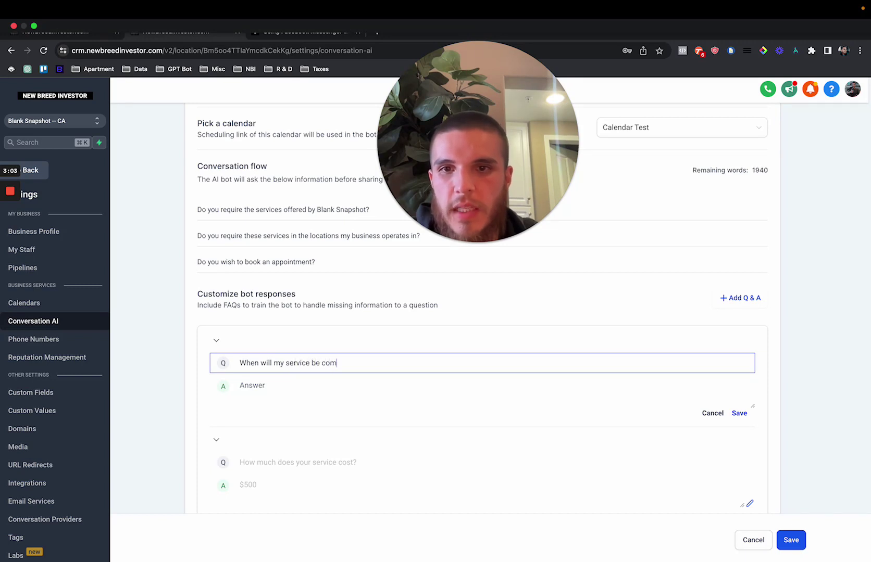
click(249, 377)
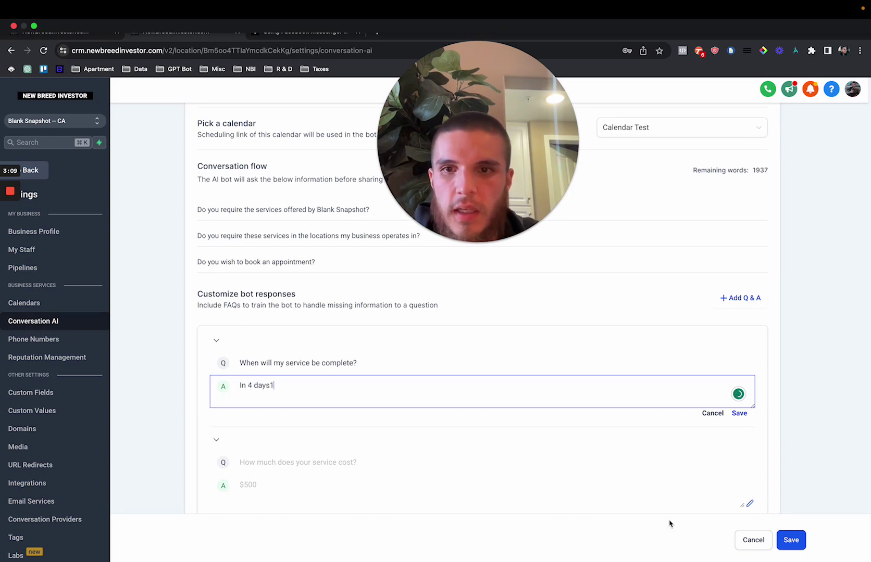
click(796, 540)
scroll(377, 307, up, 5)
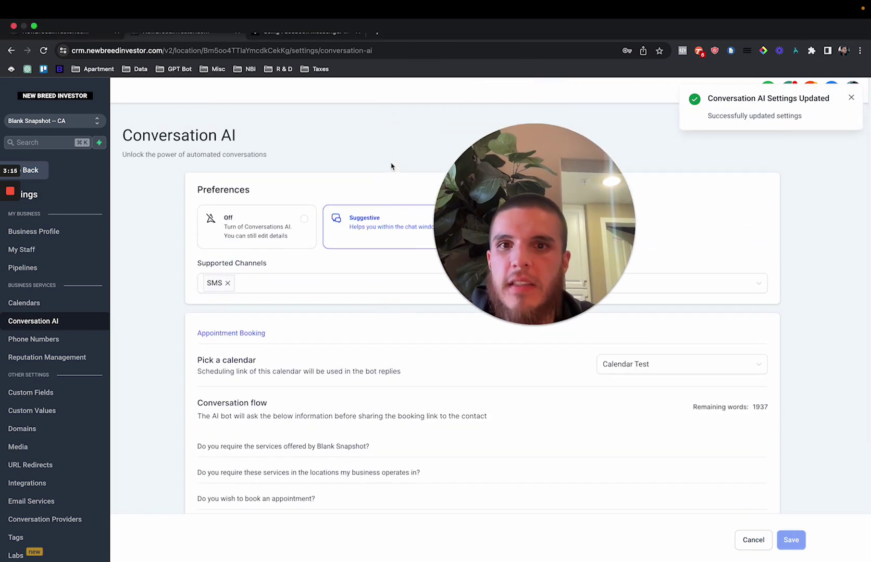
Switch from the YouTube channel page back to the Conversation AI settings and close the YouTube page.
mouse_move(11, 238)
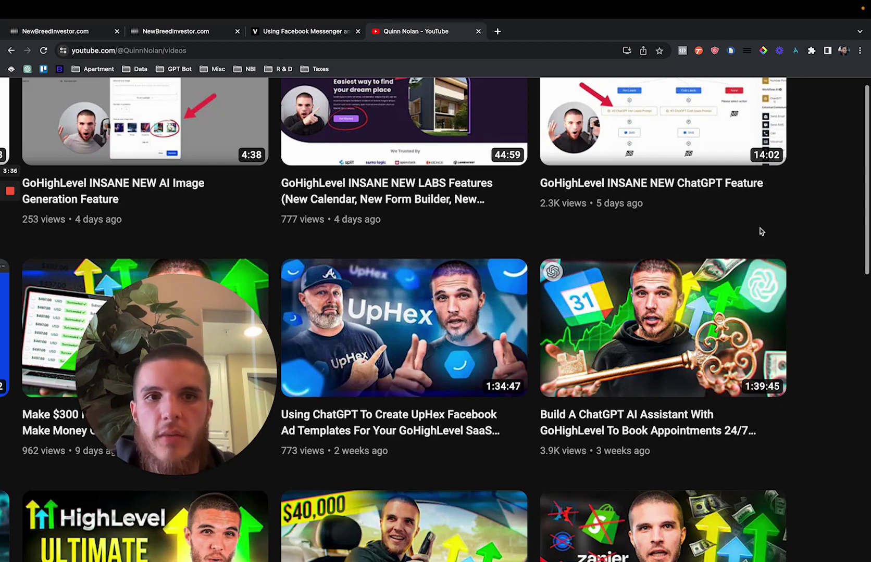
click(165, 34)
drag(225, 366, 781, 224)
click(569, 204)
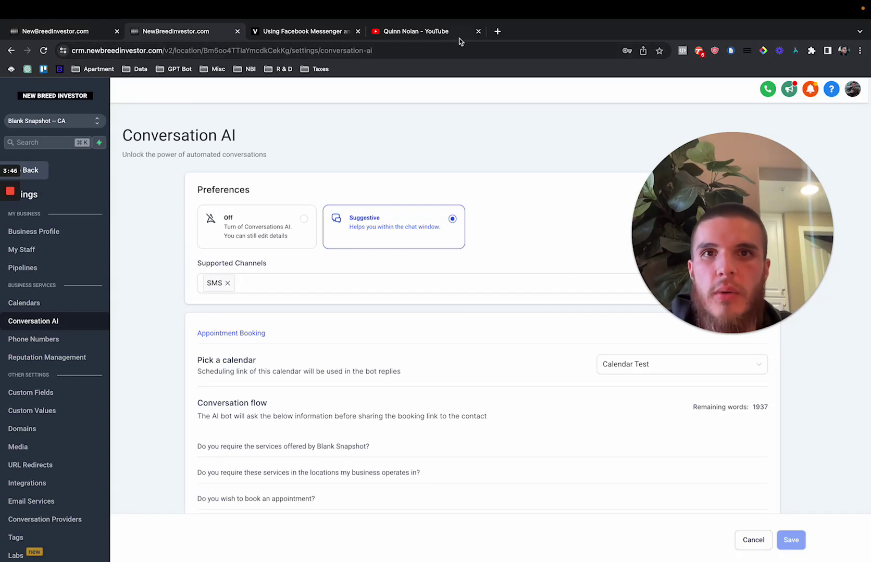
click(477, 32)
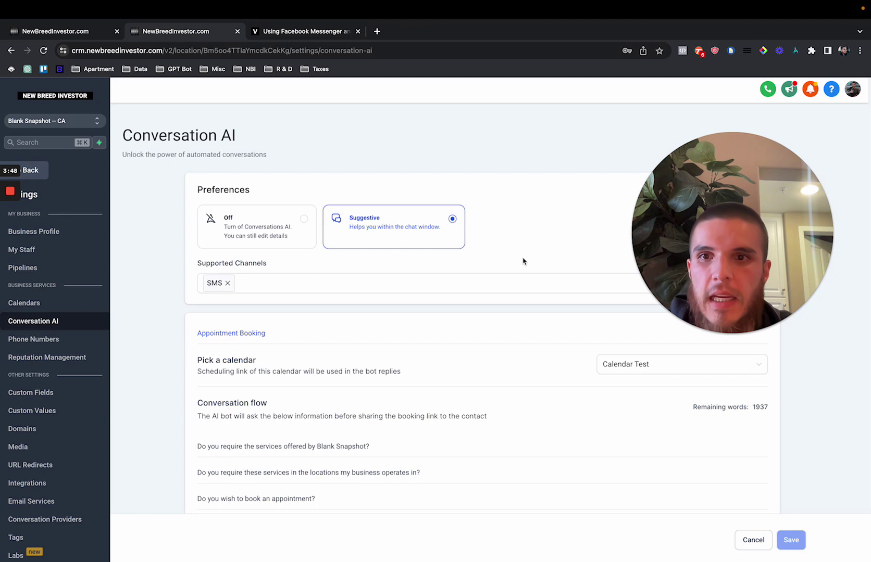
scroll(523, 261, down, 3)
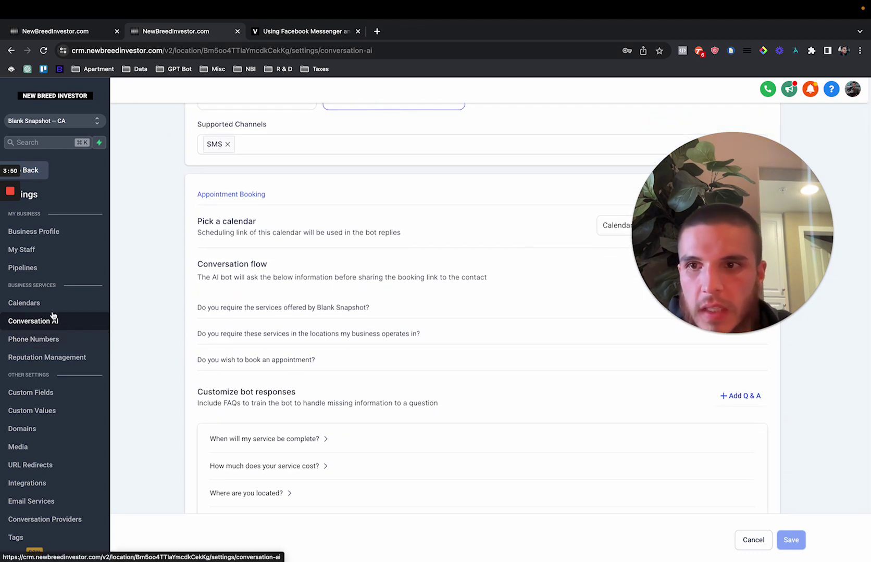
scroll(178, 336, down, 2)
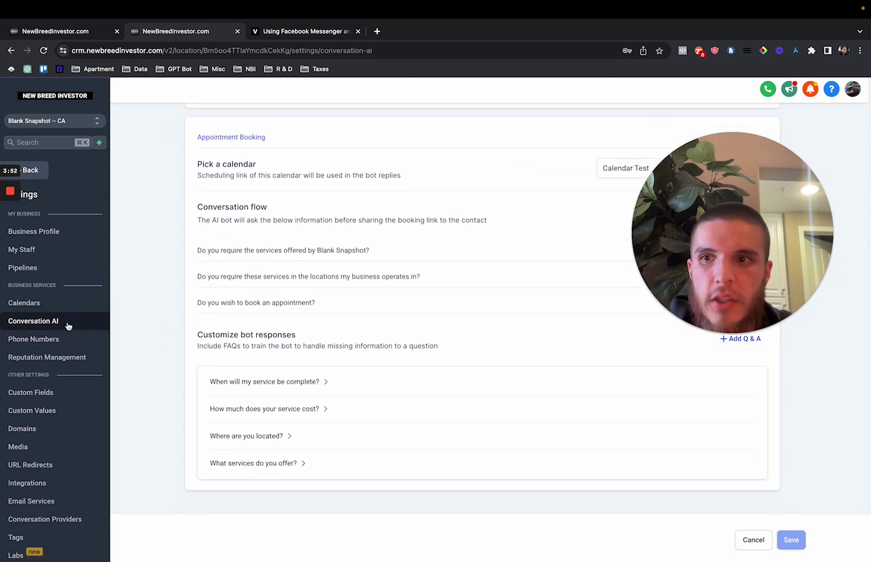
scroll(136, 315, up, 4)
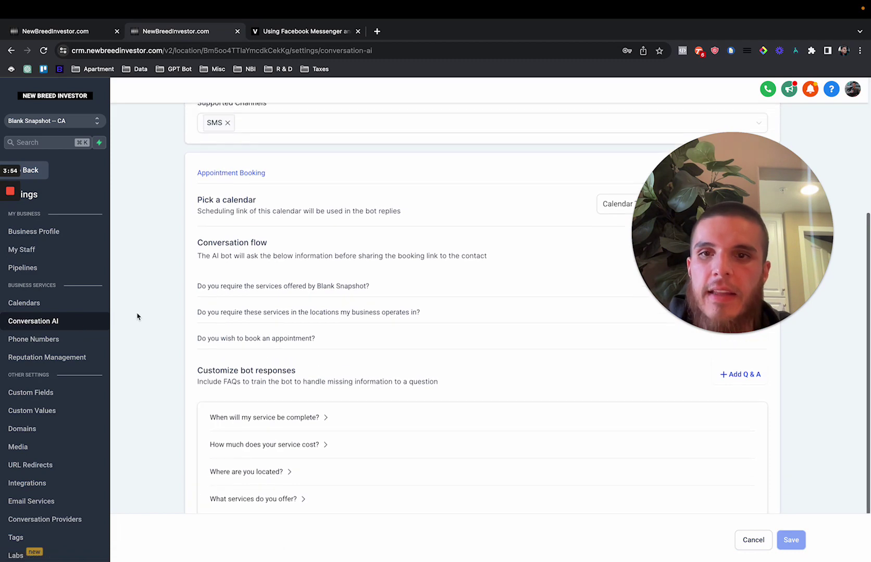
scroll(141, 320, down, 4)
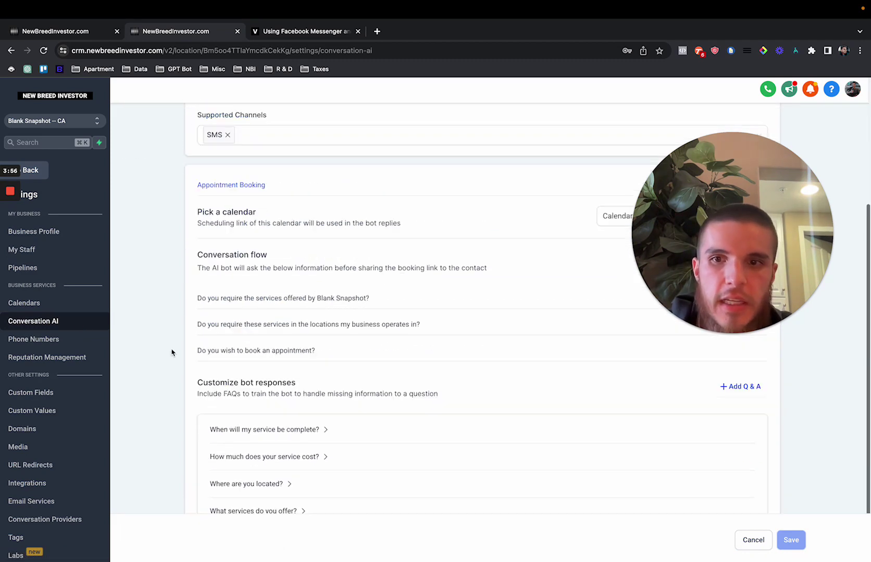
scroll(171, 353, up, 4)
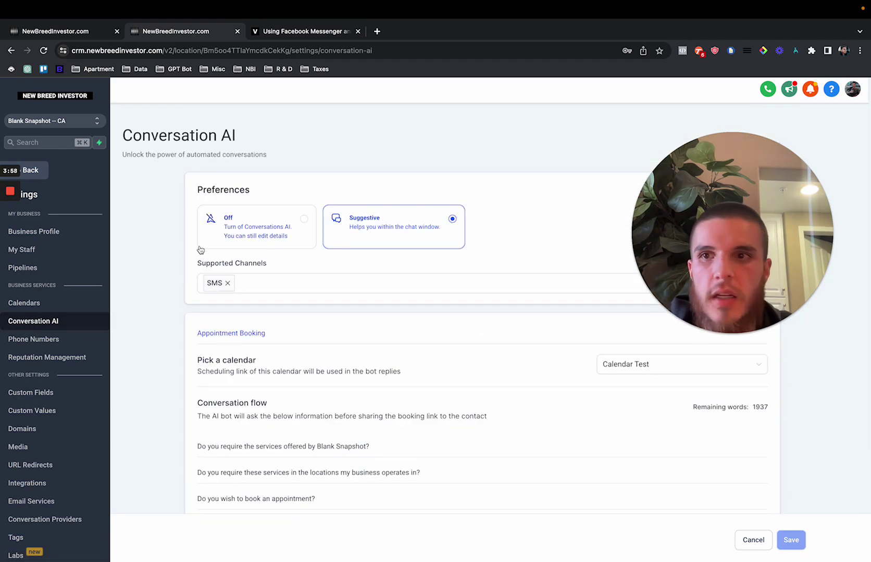
Check the Enable Conversation AI option in the agency's Company settings, and return to the sub-account's Conversation AI settings.
click(46, 231)
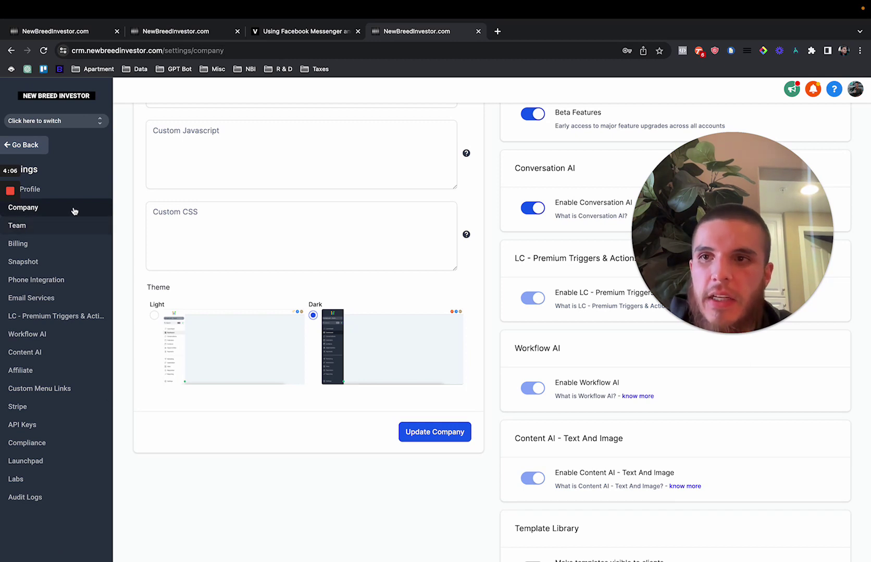
drag(688, 240, 241, 382)
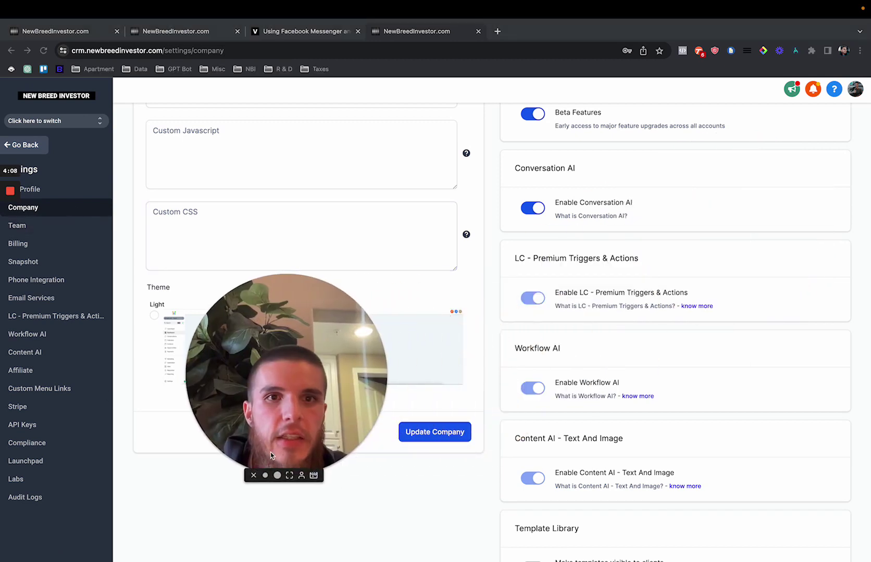
click(583, 212)
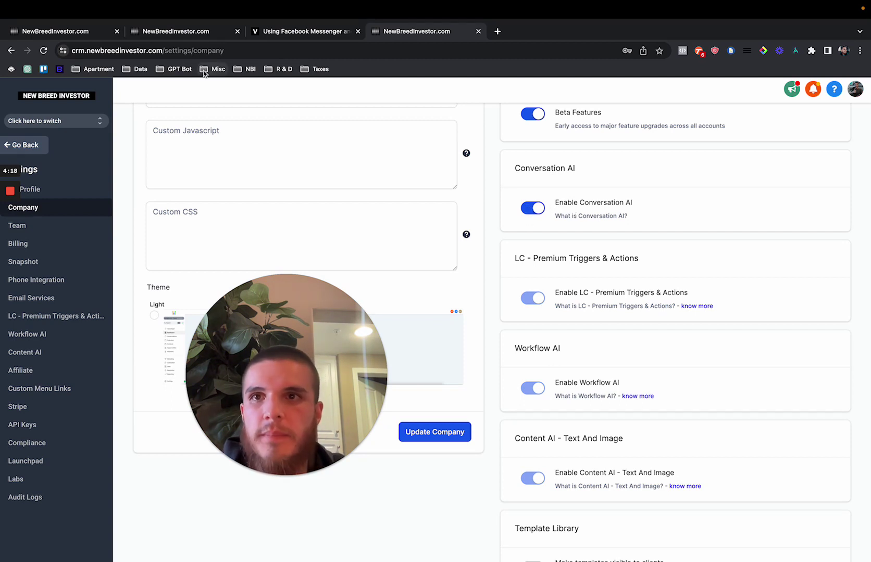
click(172, 32)
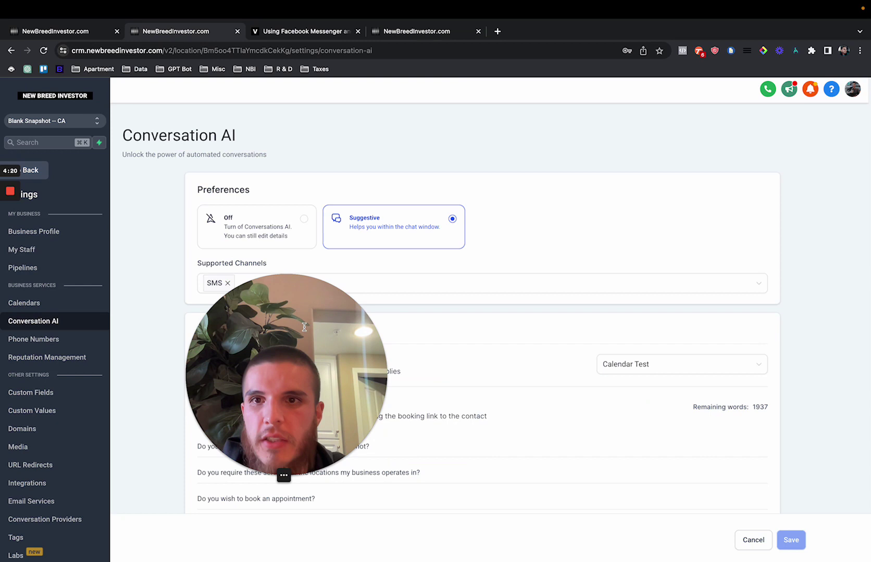
click(599, 204)
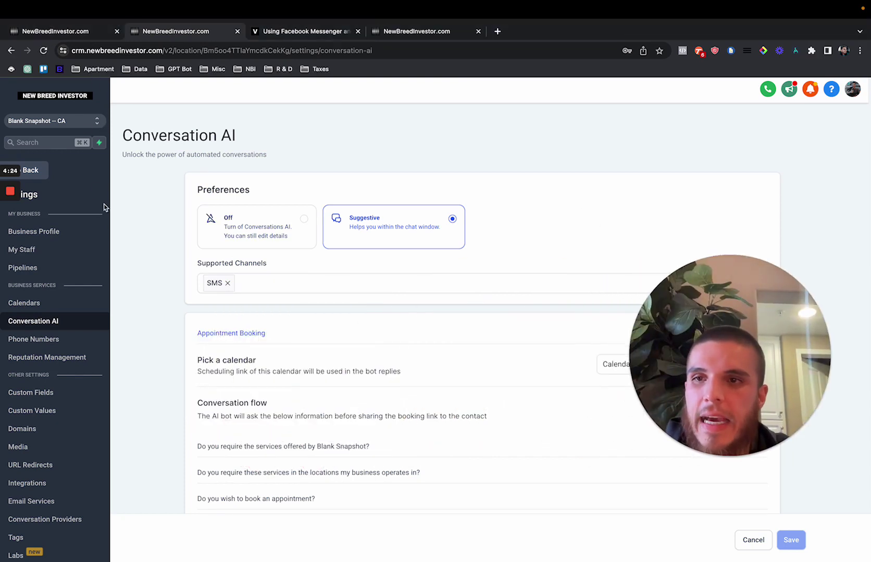
Leave the settings and send the SMS "Hello!" from the open contact record in the Sandbox sub-account.
click(31, 170)
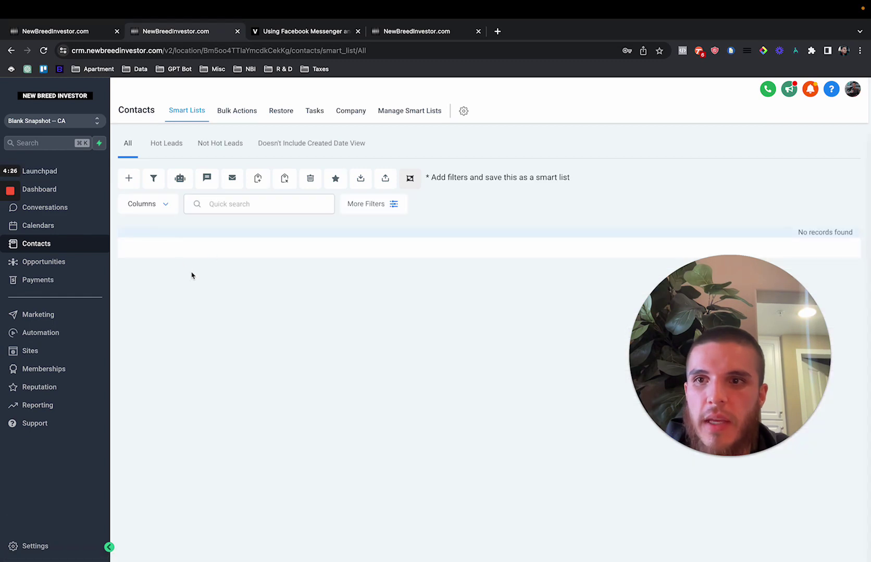
click(87, 33)
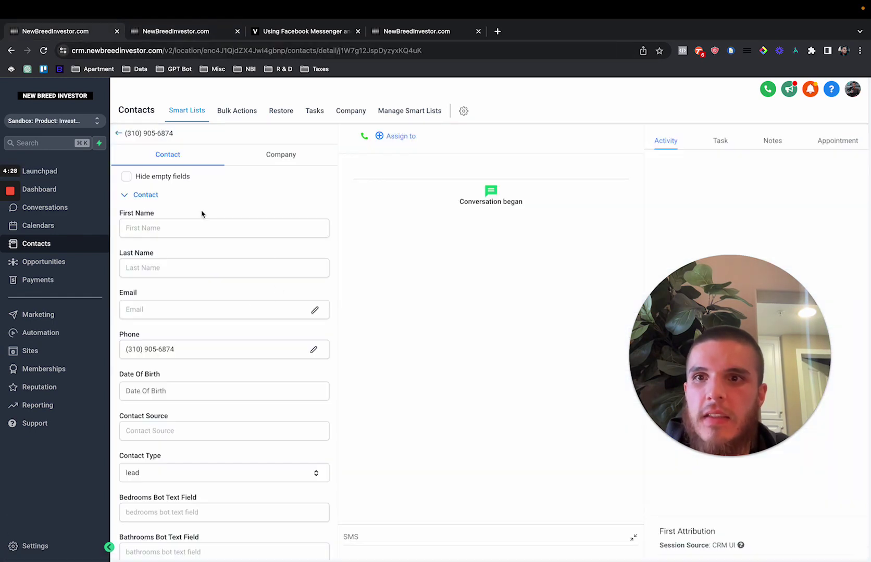
click(352, 535)
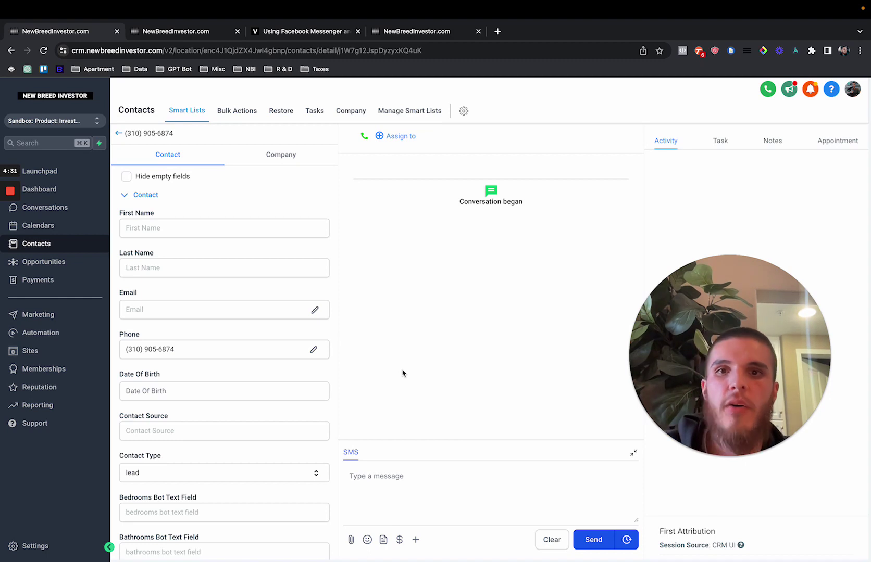
click(375, 476)
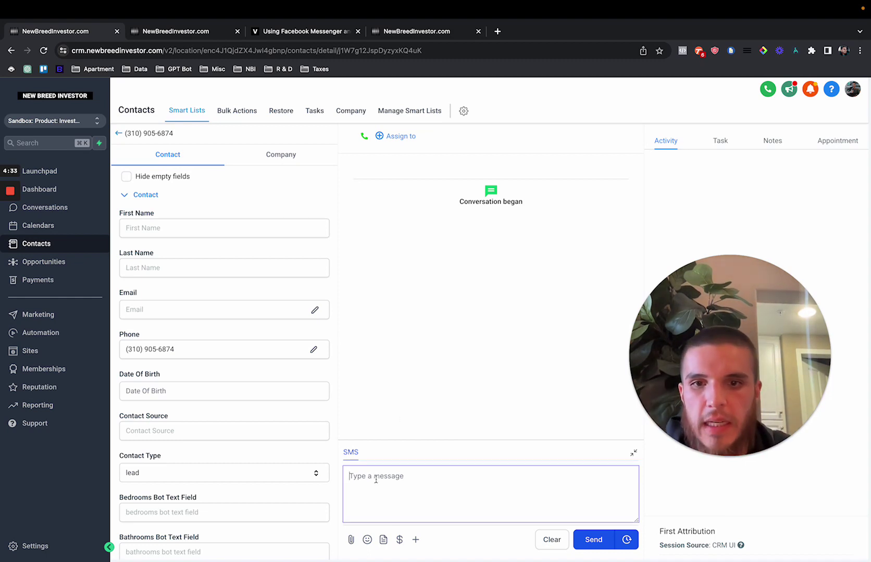
text(Hello!)
click(568, 539)
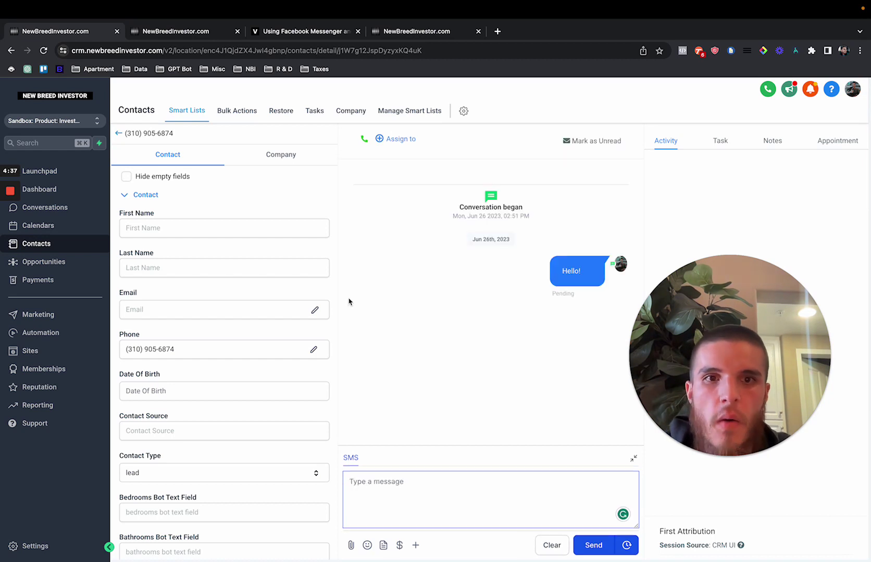
Return to the Blank Snapshot sub-account and check the preferences in its Conversation AI settings.
click(195, 34)
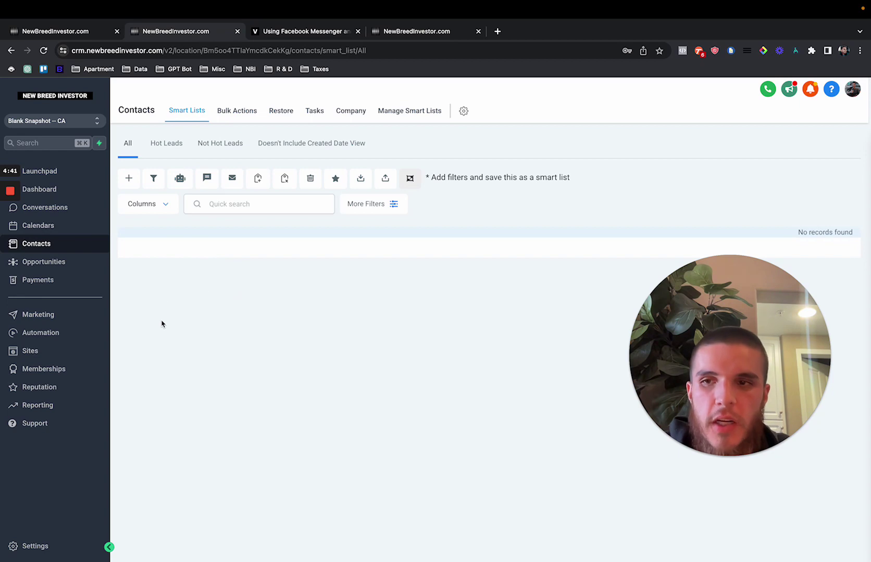
click(46, 544)
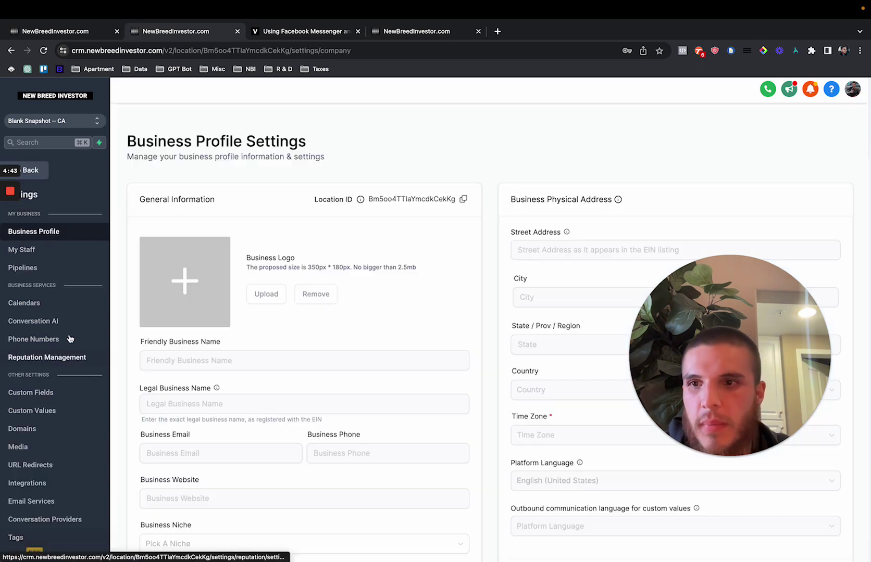
click(69, 322)
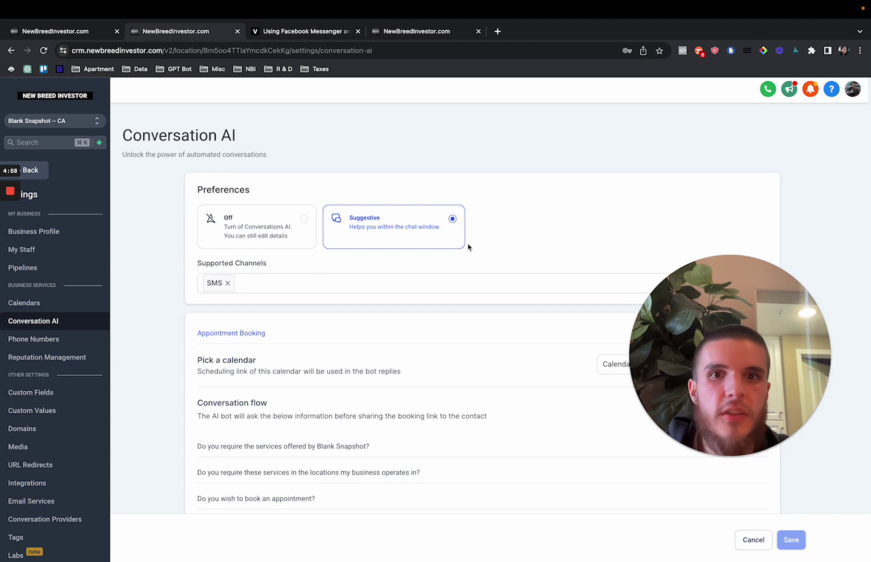
Open the new contact in the Blank Snapshot contact list and start an SMS reply to its "Hello!" message.
click(42, 169)
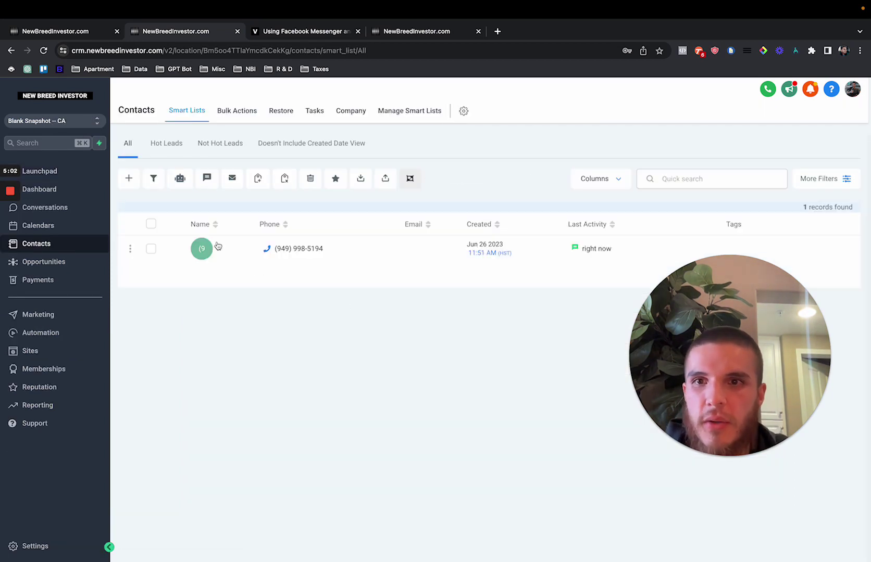
click(217, 248)
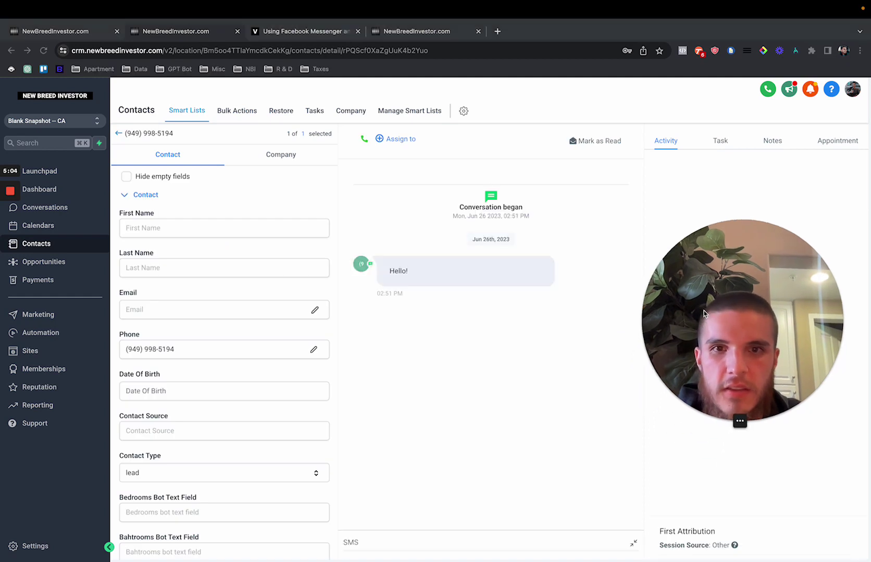
click(350, 551)
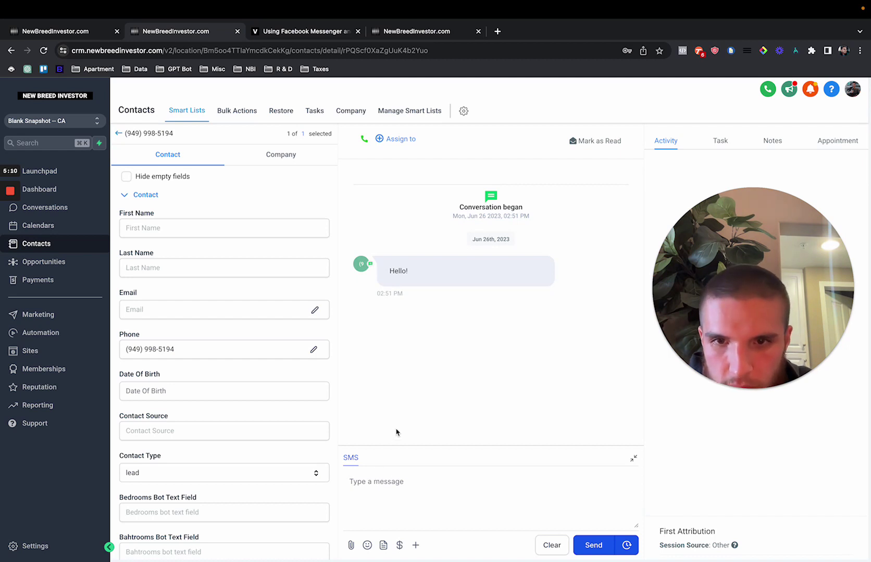
click(367, 484)
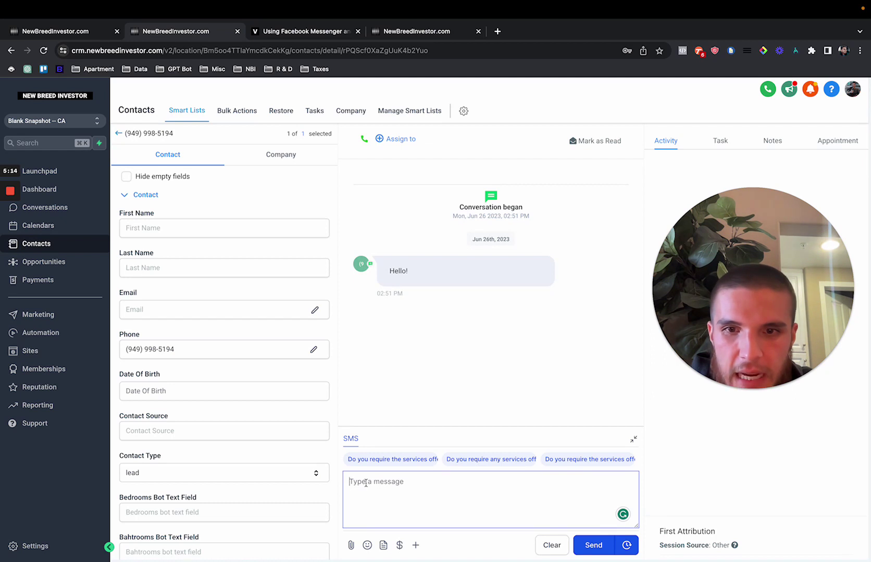
Try each of the three AI-suggested replies in the SMS message to compare their full wording, leaving the message empty.
click(386, 462)
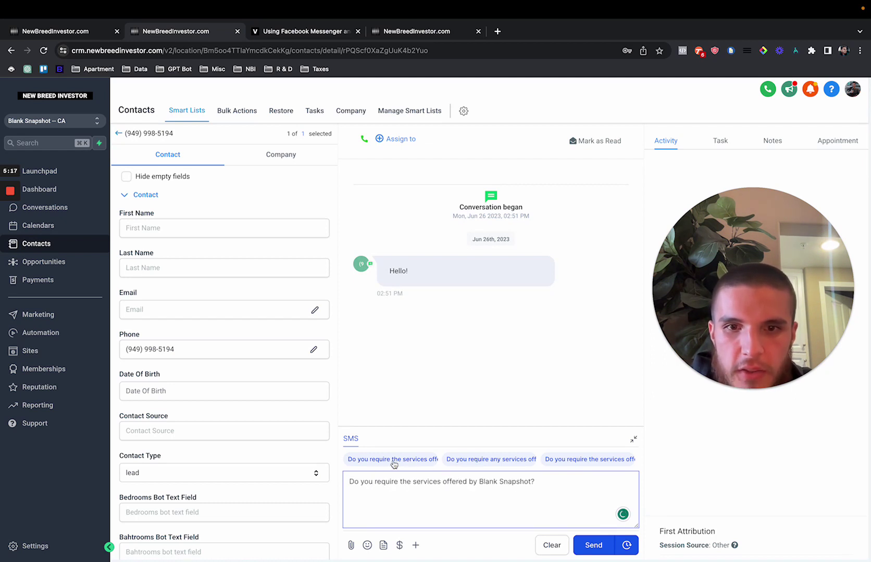
click(492, 460)
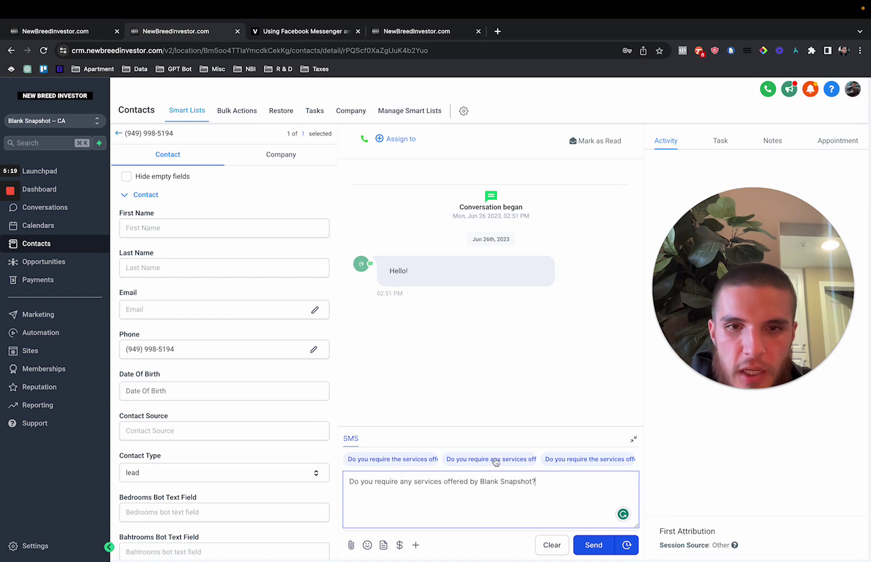
click(566, 462)
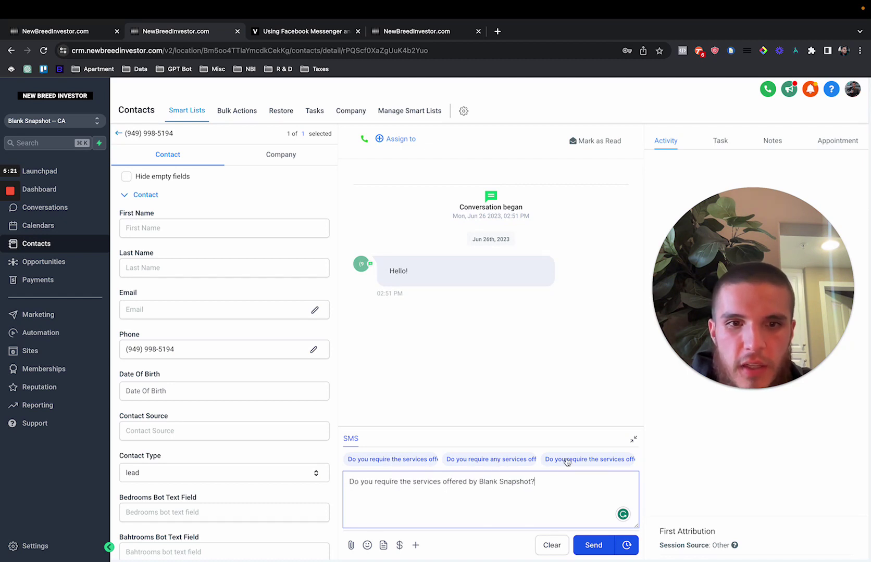
click(530, 461)
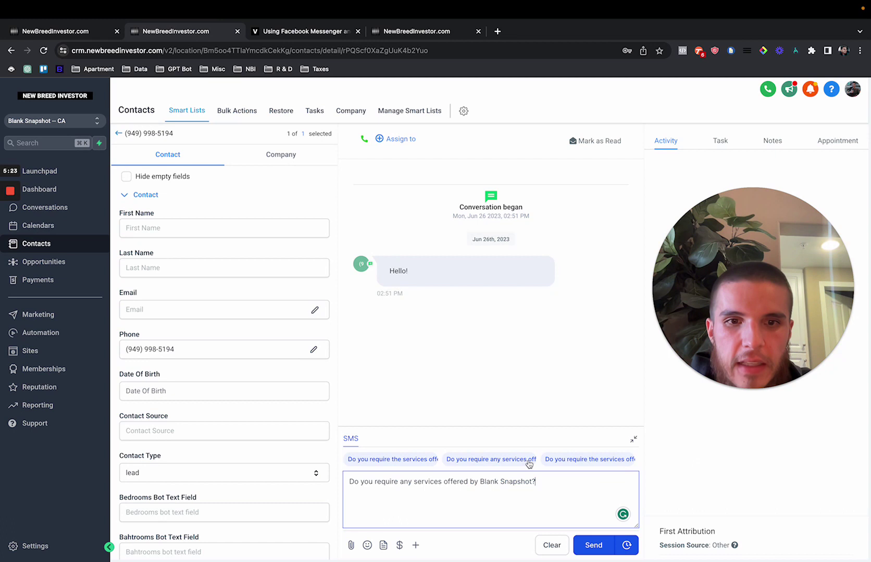
click(396, 460)
click(570, 463)
click(571, 464)
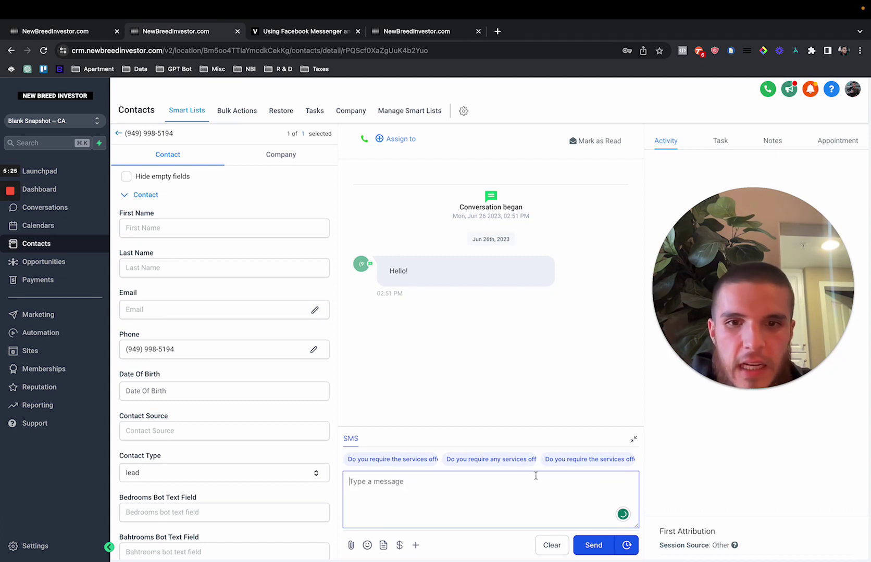
click(614, 461)
click(491, 459)
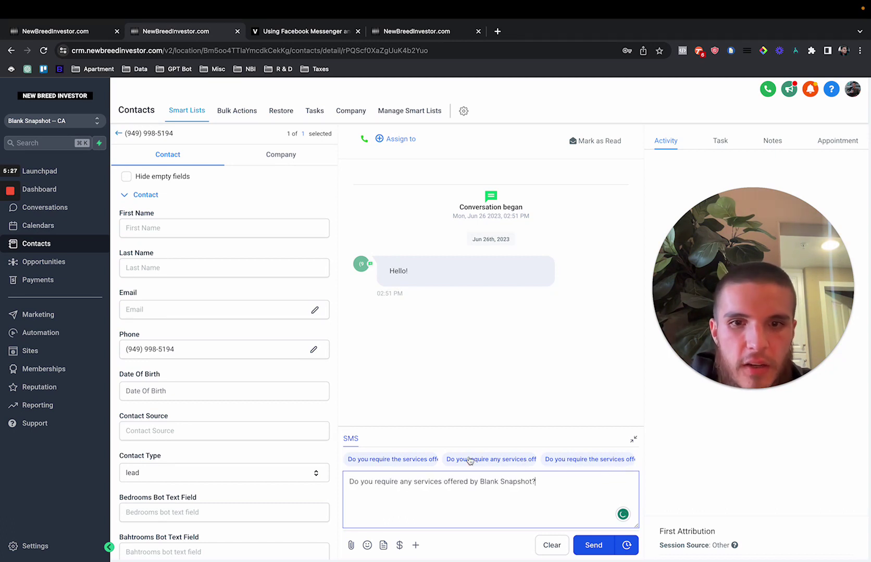
click(491, 460)
click(389, 463)
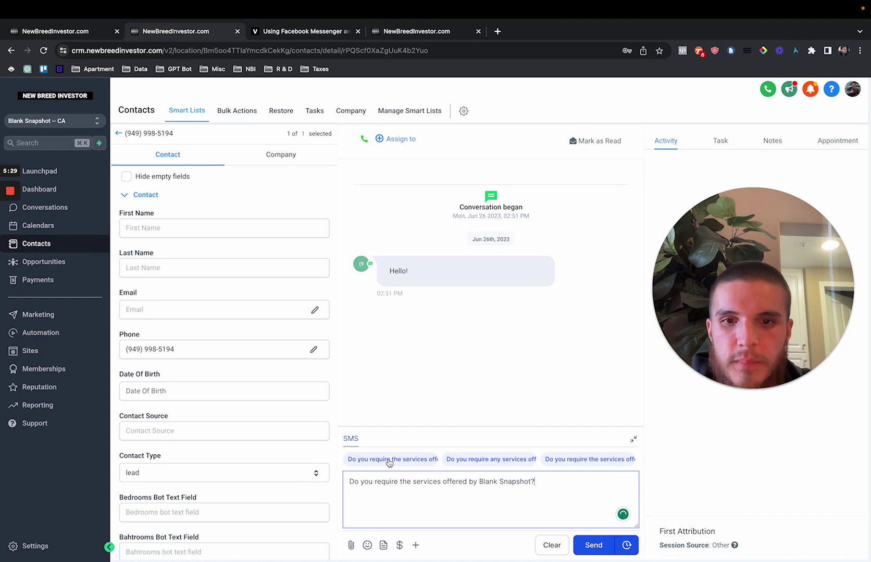
click(389, 463)
click(385, 463)
click(387, 462)
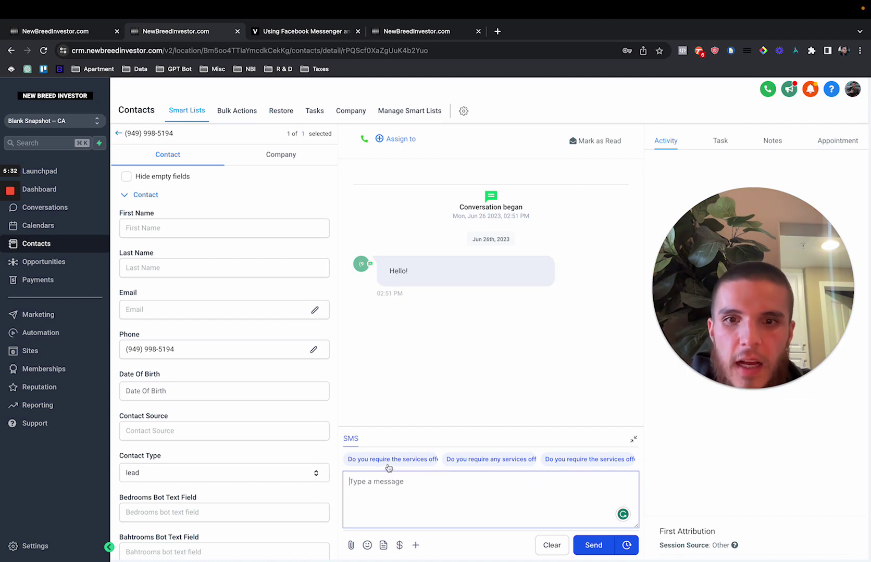
Reopen the Conversation AI settings and examine the Conversation flow questions the bot asks before sharing the booking link.
click(31, 546)
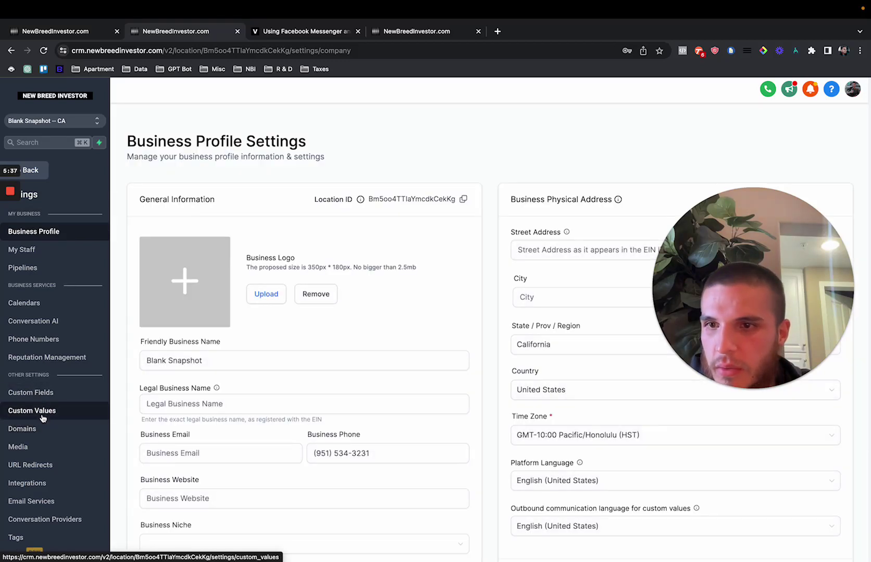
click(54, 322)
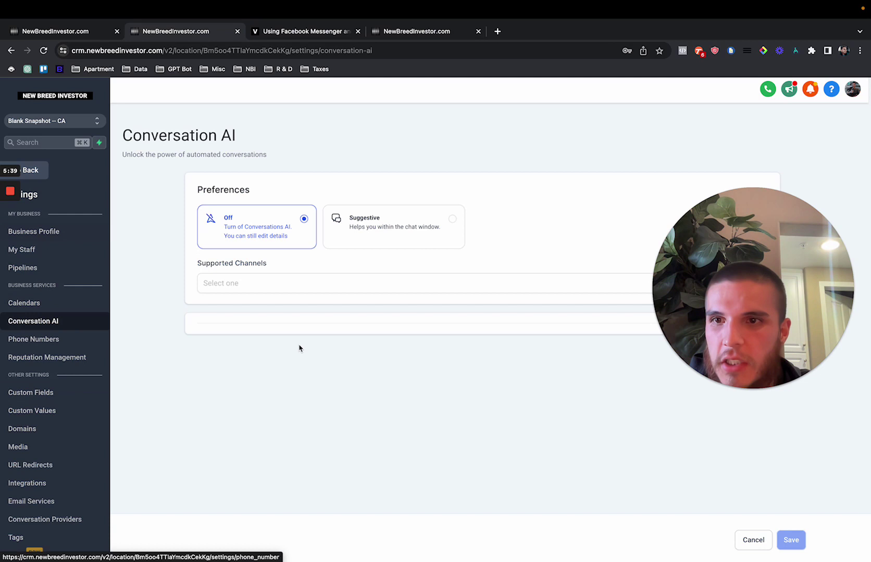
scroll(219, 354, down, 2)
drag(194, 333, 344, 387)
scroll(344, 387, down, 2)
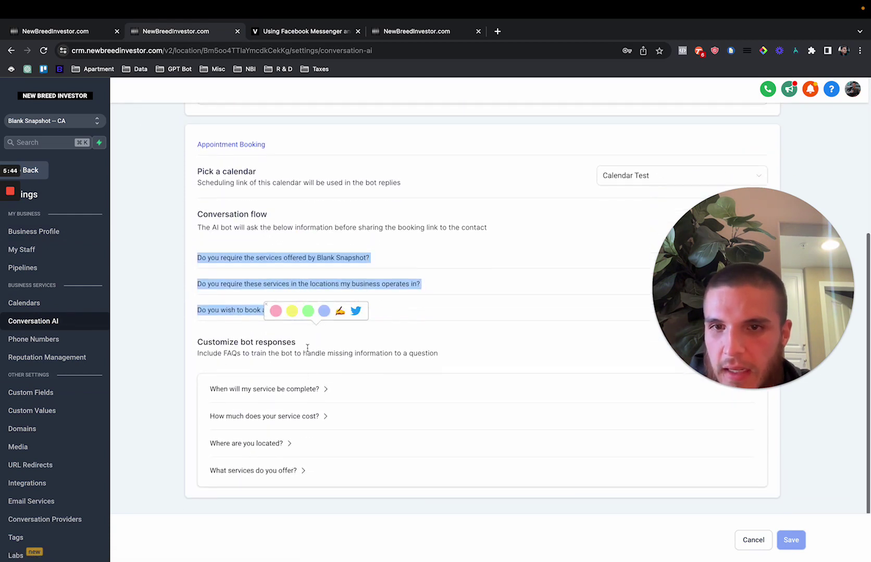
click(431, 336)
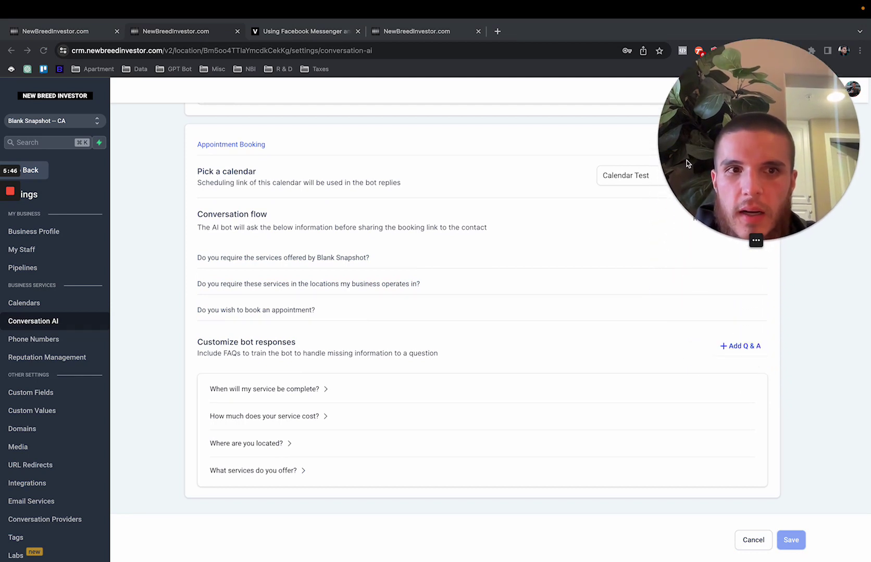
drag(315, 309, 200, 252)
click(204, 209)
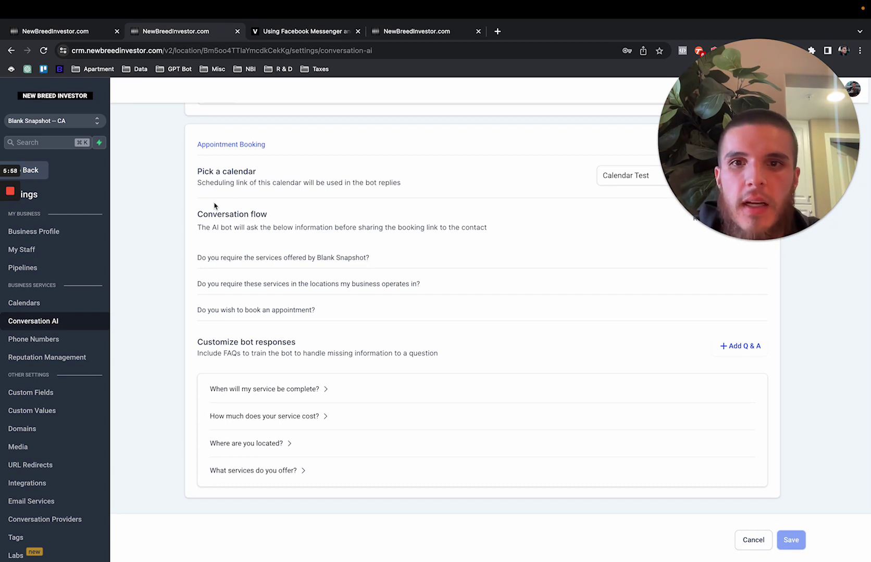
Highlight the three Conversation flow questions to review them, from services required through to booking an appointment.
drag(198, 256, 326, 315)
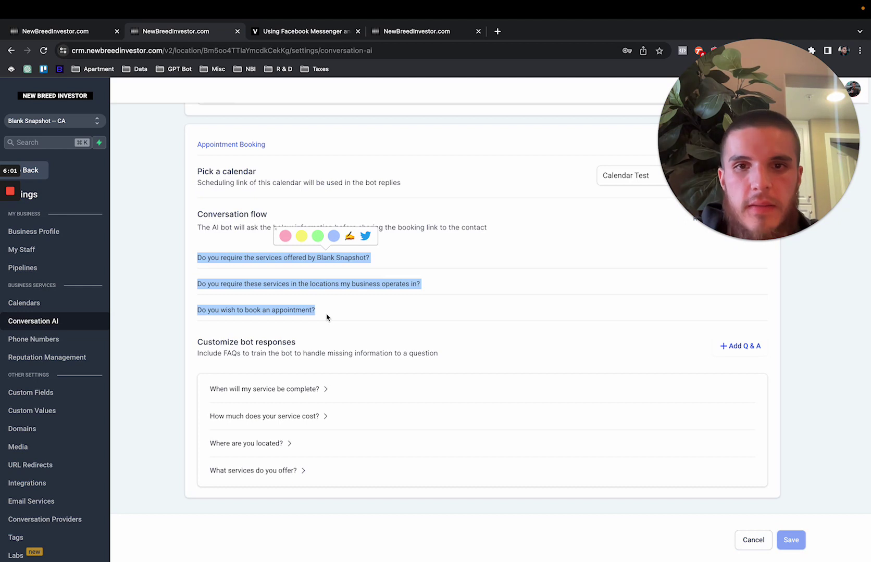
click(327, 317)
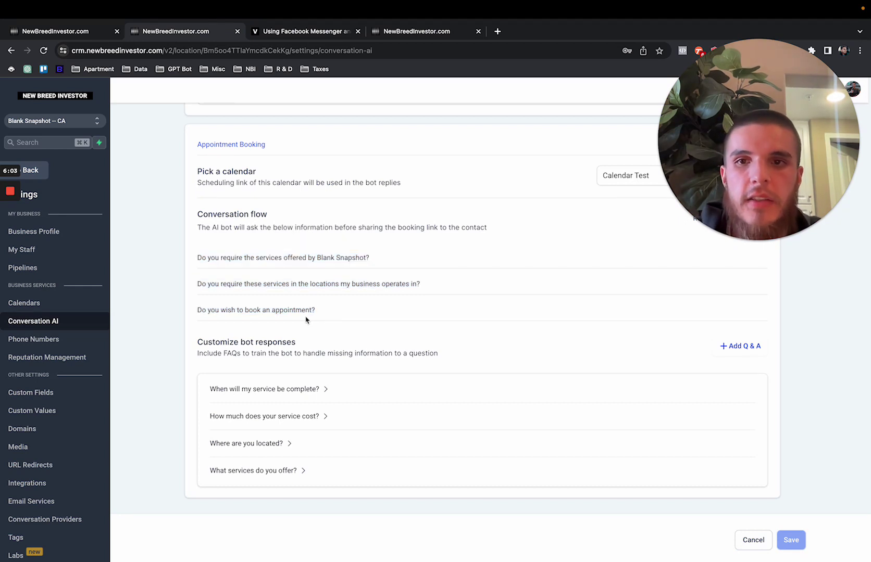
drag(316, 312, 197, 256)
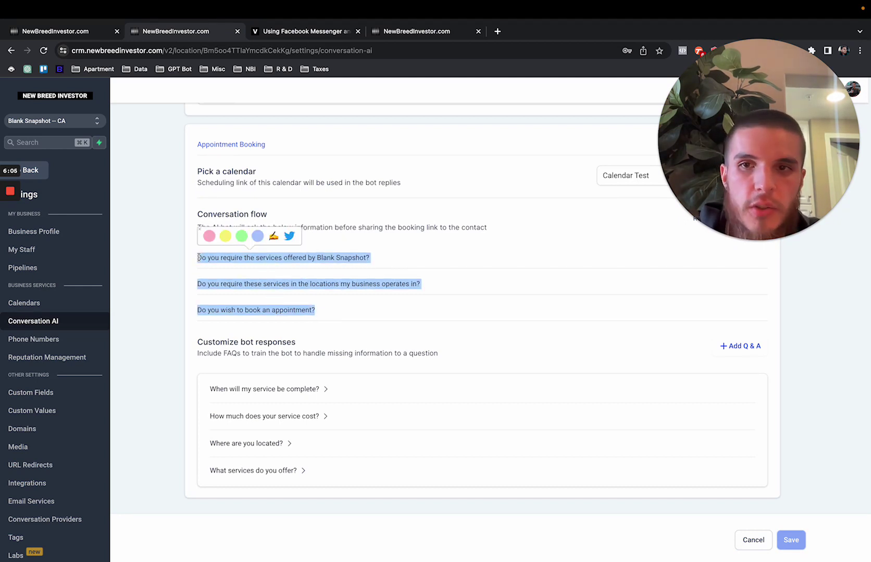
click(190, 269)
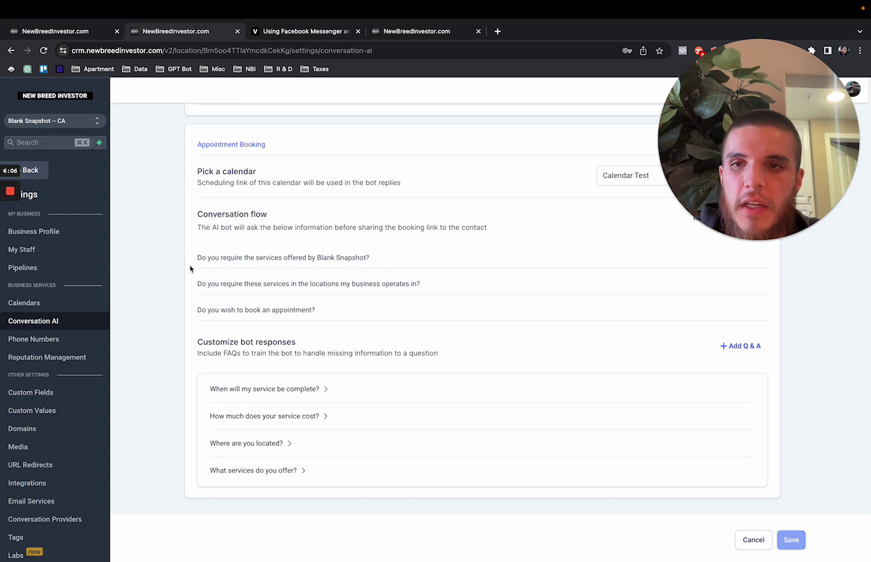
Go back to the Blank Snapshot contact and open an SMS reply to bring up the AI suggestions.
click(37, 168)
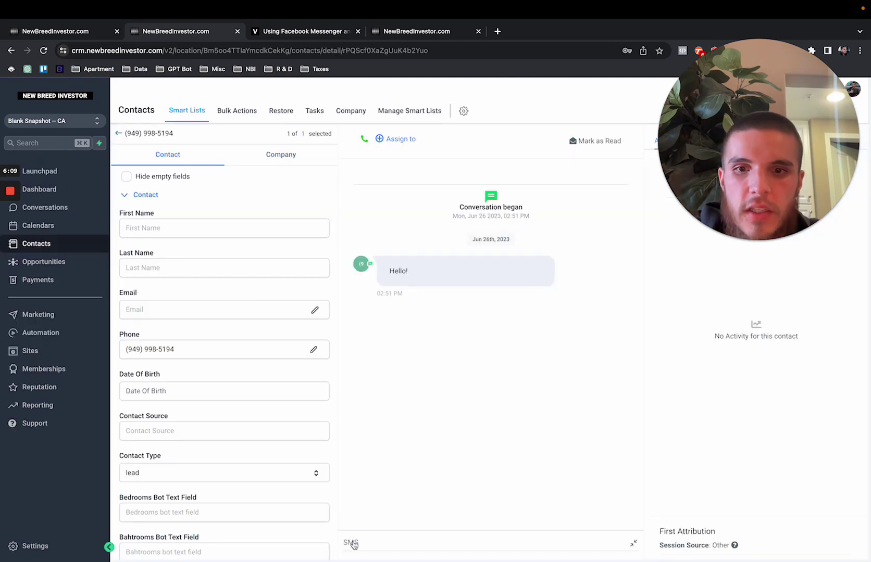
click(352, 543)
click(383, 487)
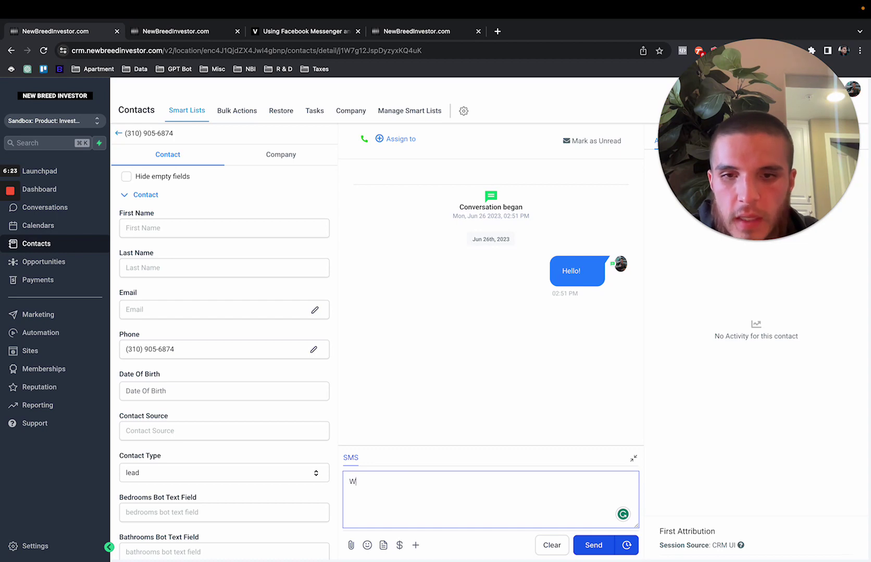
Copy the FAQ question "When will my service be complete?" from the Customize bot responses in Blank Snapshot's Conversation AI settings.
click(210, 30)
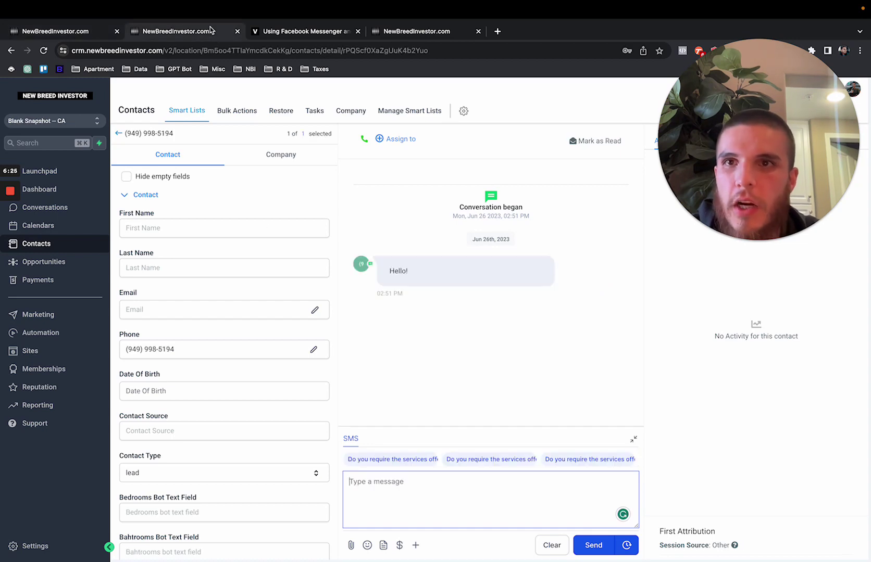
click(27, 546)
click(58, 323)
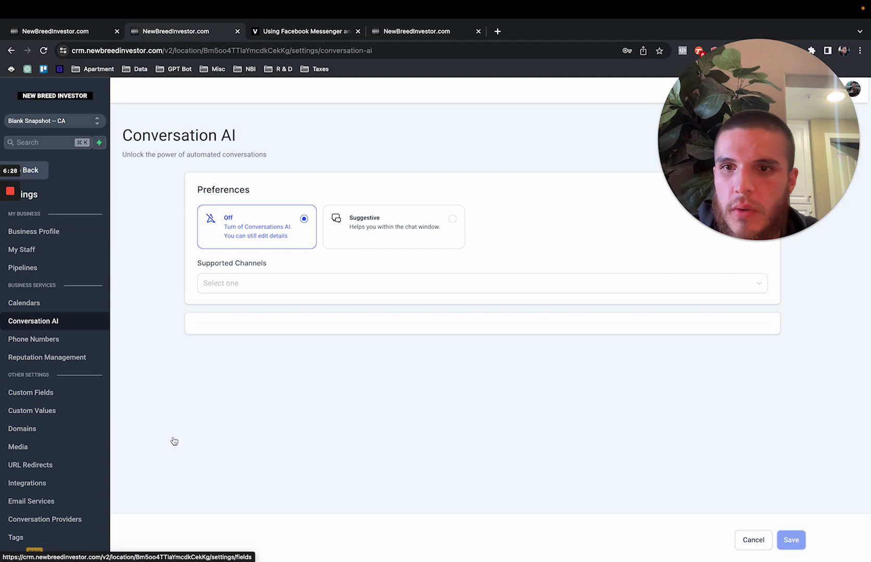
scroll(305, 415, down, 5)
click(215, 383)
drag(240, 404, 373, 405)
key(super+c)
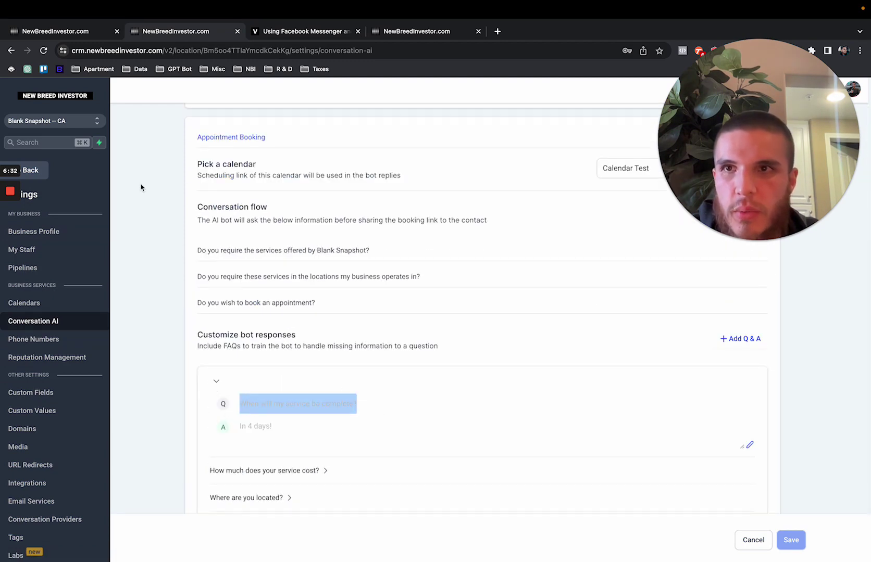
Send "When will my service be complete?" as an SMS to the contact in the Sandbox sub-account.
click(83, 39)
key(super+v)
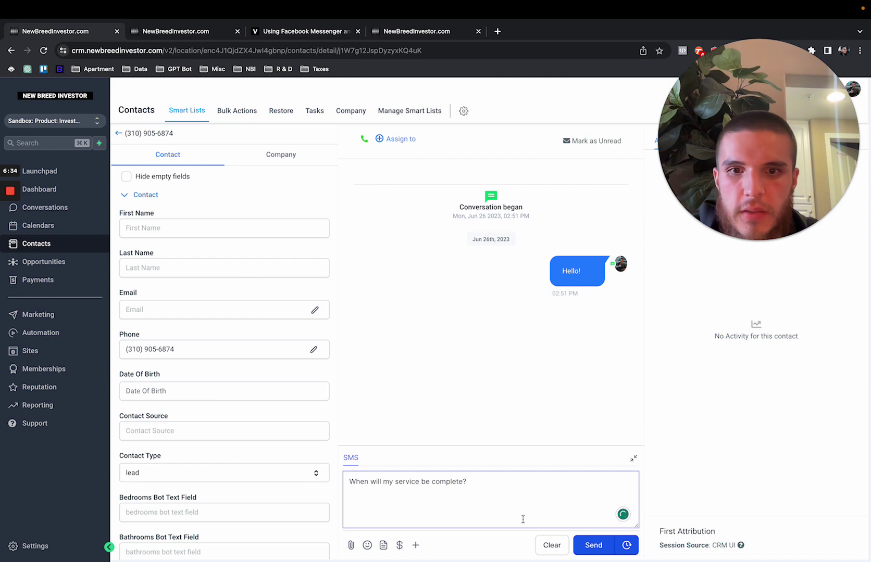
click(587, 545)
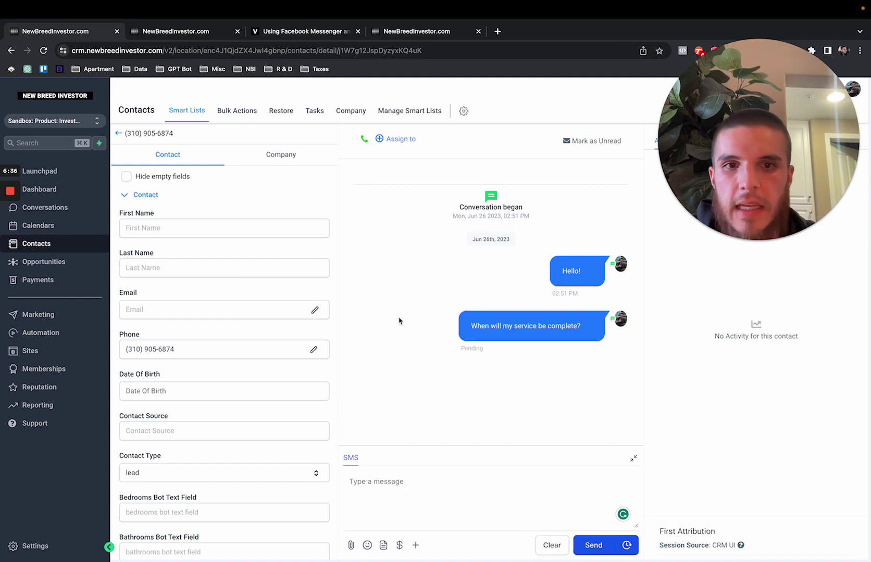
Check the FAQ's stored answer in Blank Snapshot, and start an SMS reply to the contact's new question.
click(174, 32)
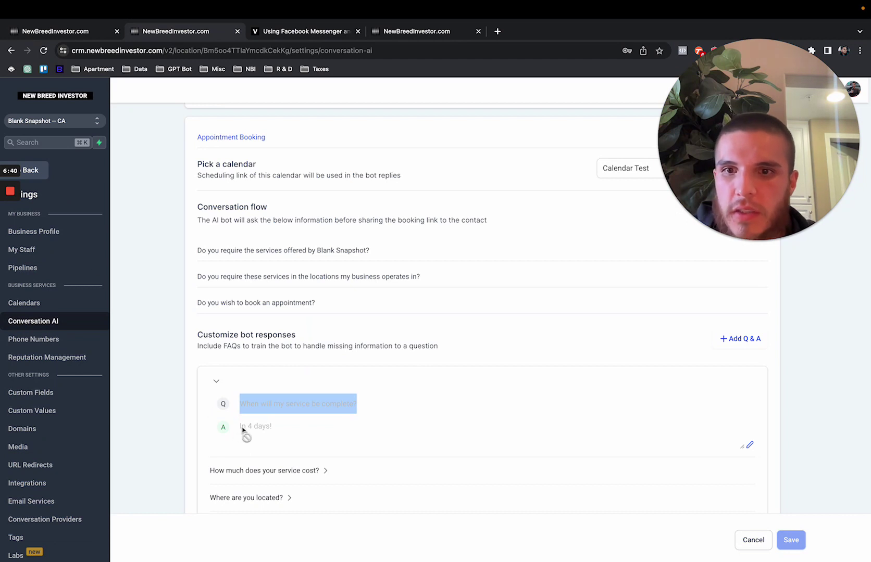
drag(241, 428, 298, 431)
click(33, 170)
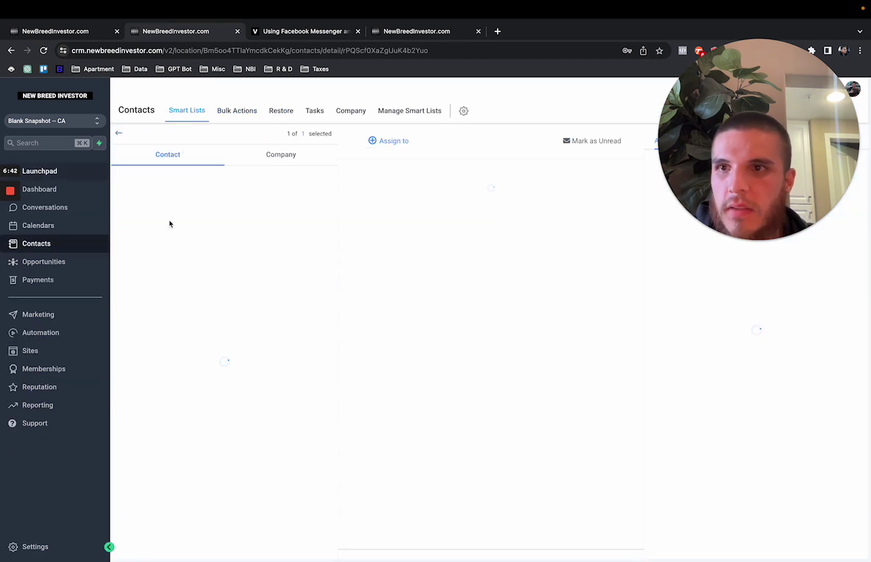
click(351, 546)
click(373, 486)
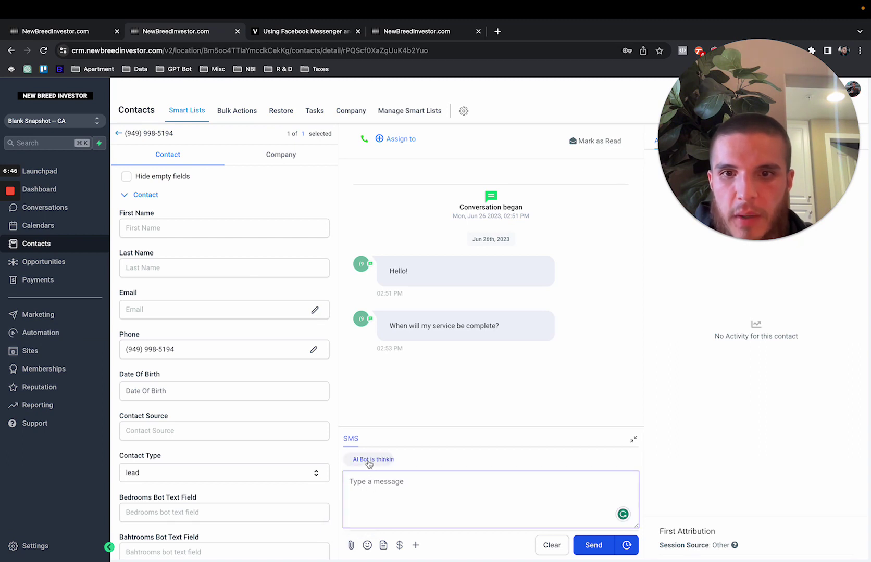
Try each of the three AI-suggested replies to the service completion question to compare their wording, leaving the message empty.
click(389, 461)
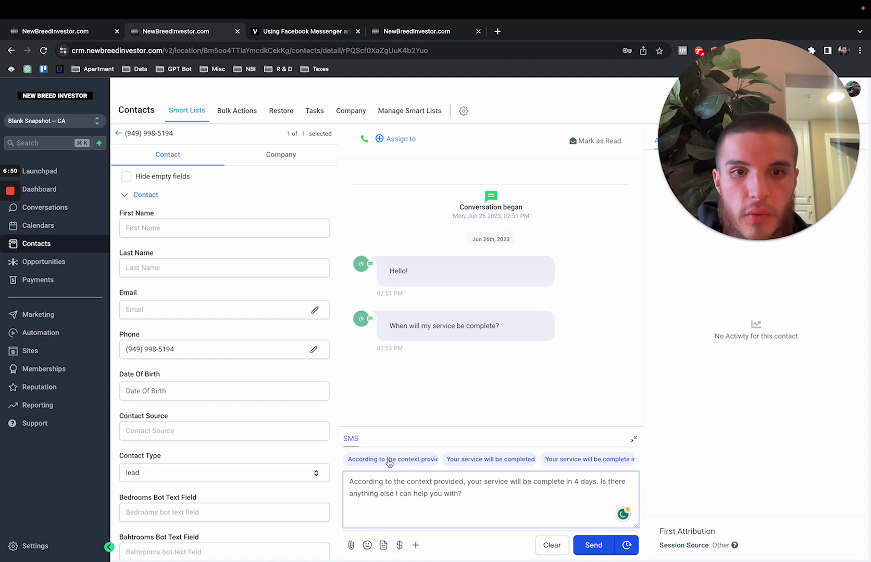
click(469, 459)
click(476, 460)
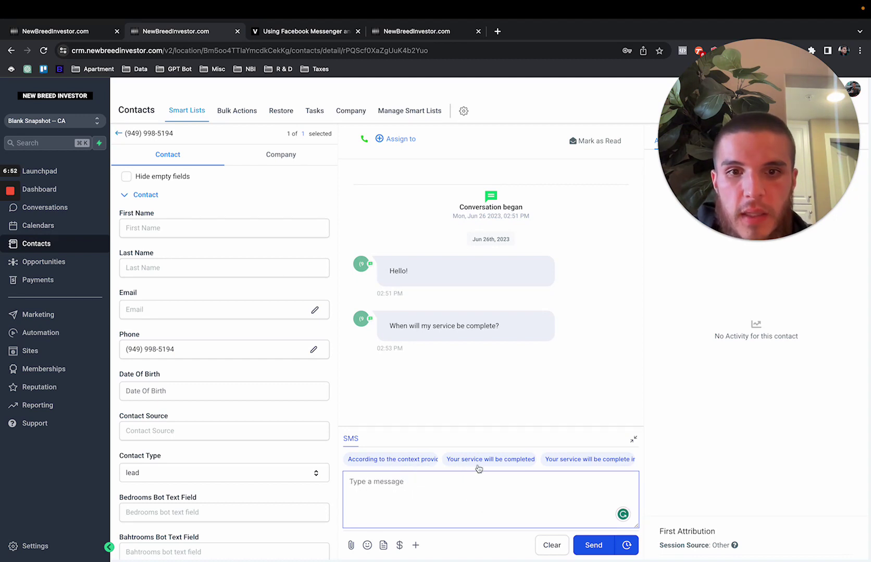
click(407, 461)
click(565, 463)
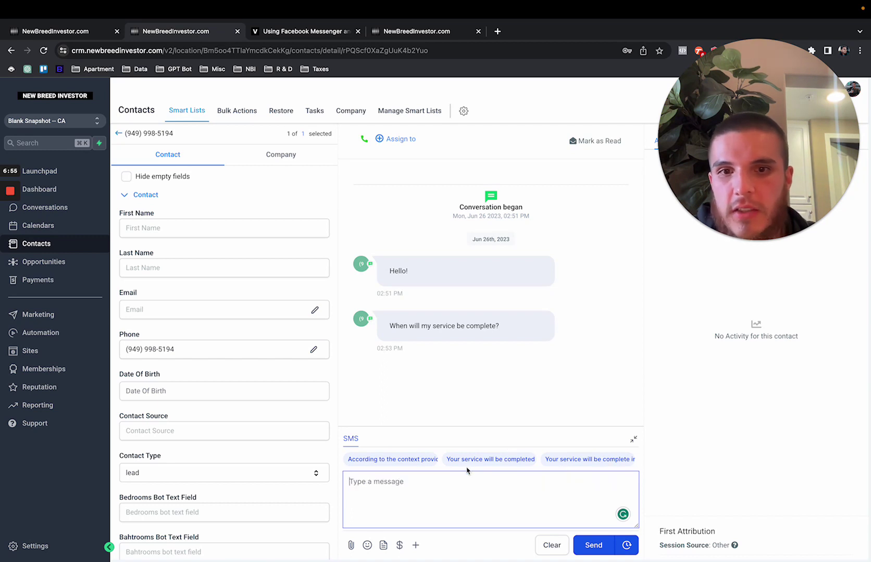
click(419, 460)
click(468, 460)
click(556, 463)
click(503, 461)
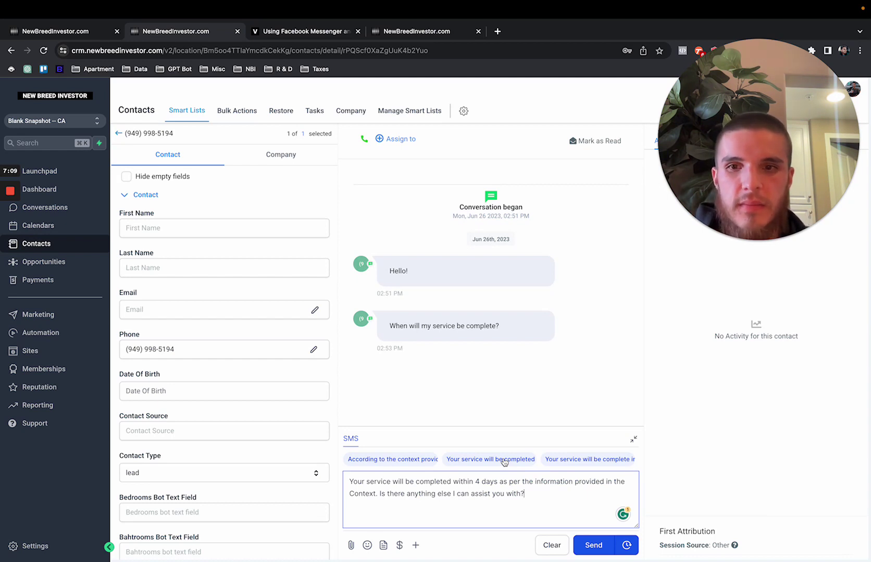
click(492, 465)
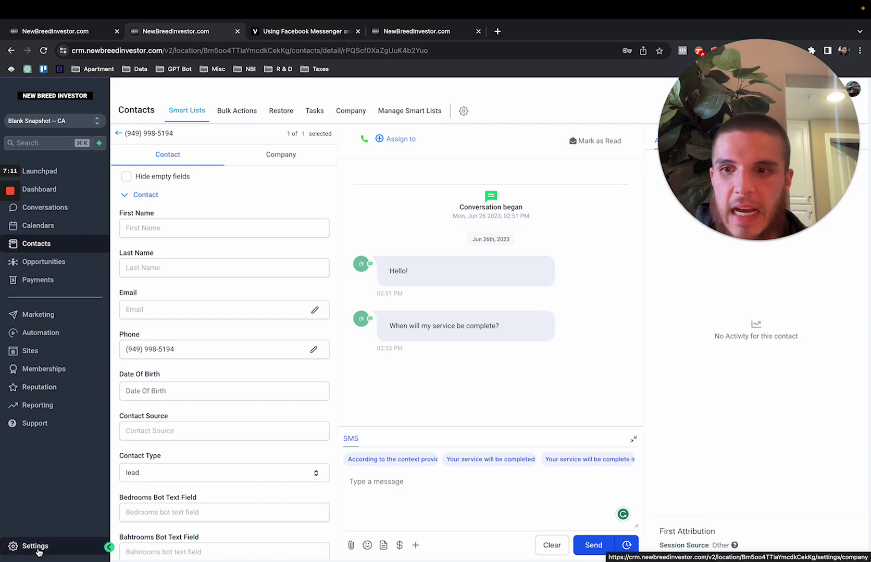
Review the preferences and supported channels in the Conversation AI settings, and return to the contact's conversation.
click(31, 546)
click(63, 321)
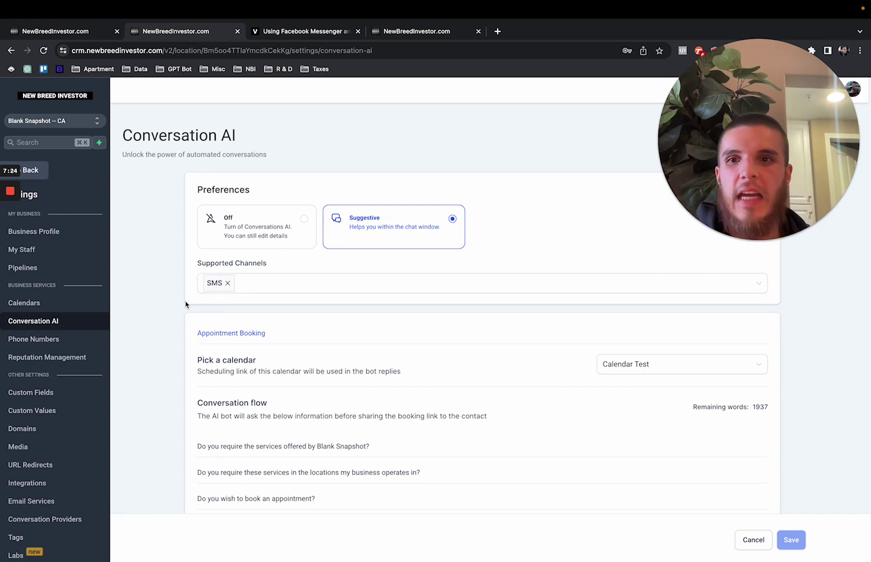
click(38, 174)
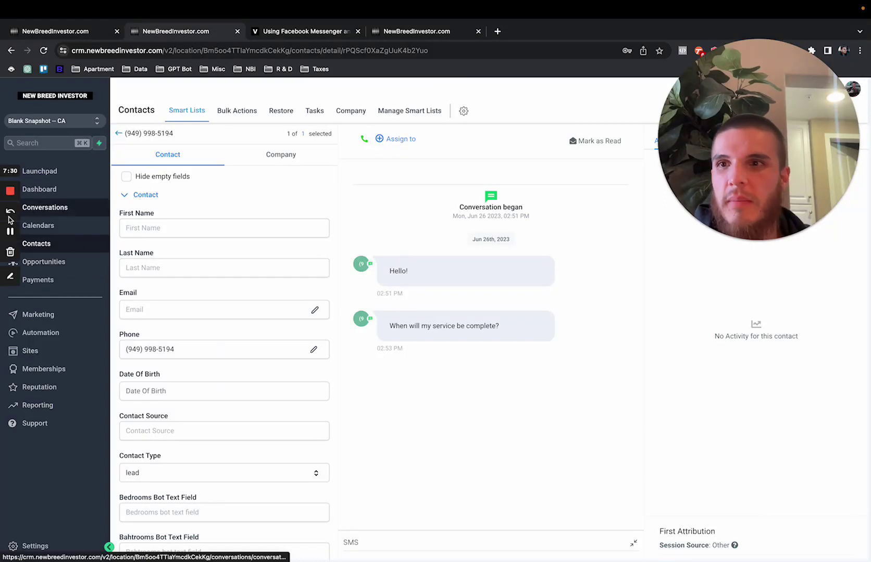
click(10, 231)
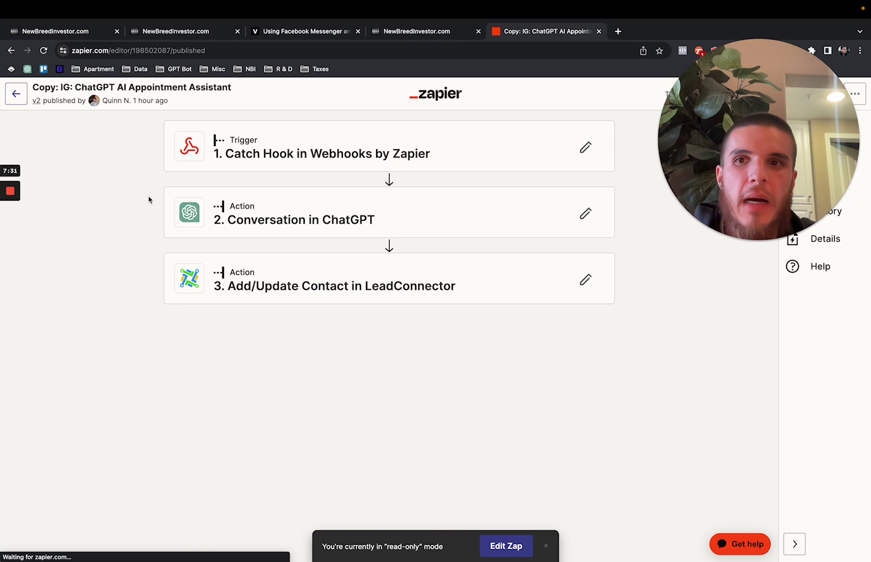
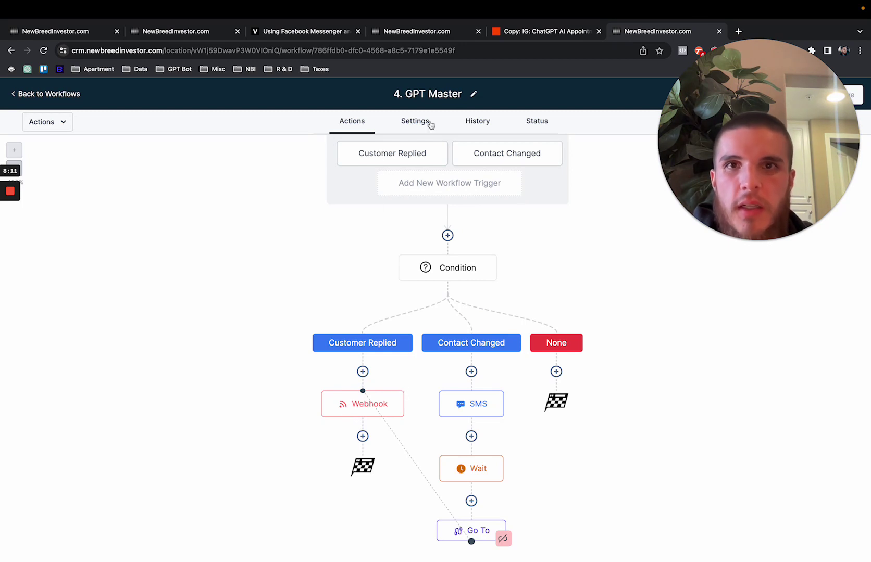
Review the ChatGPT appointment assistant Zap in Zapier and the SMS action's message in the CRM's GPT Master workflow.
click(513, 35)
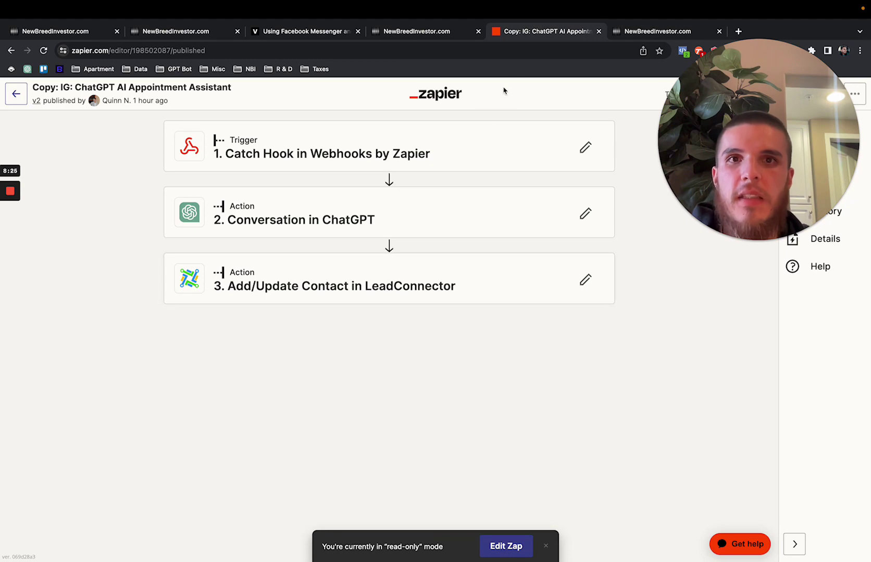
click(435, 38)
click(622, 29)
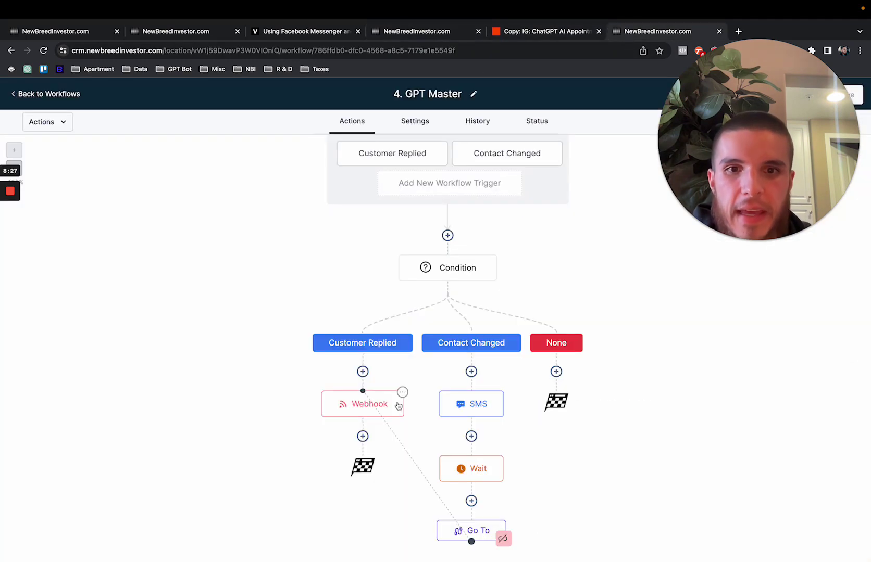
click(468, 416)
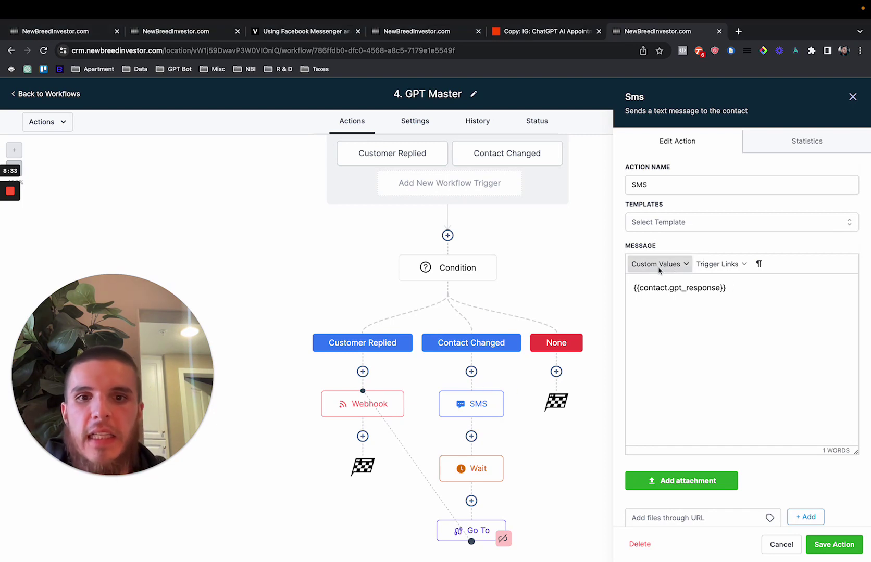
click(852, 97)
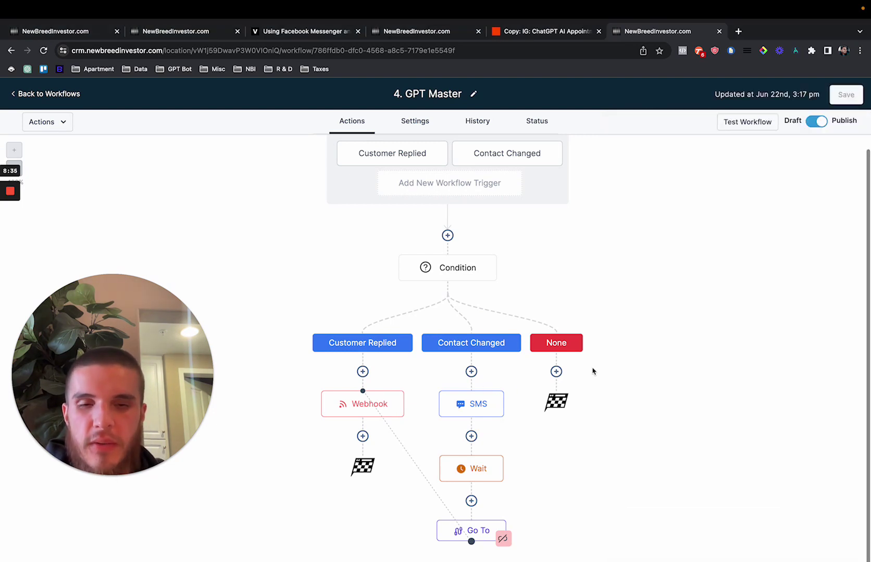
click(472, 372)
text(m)
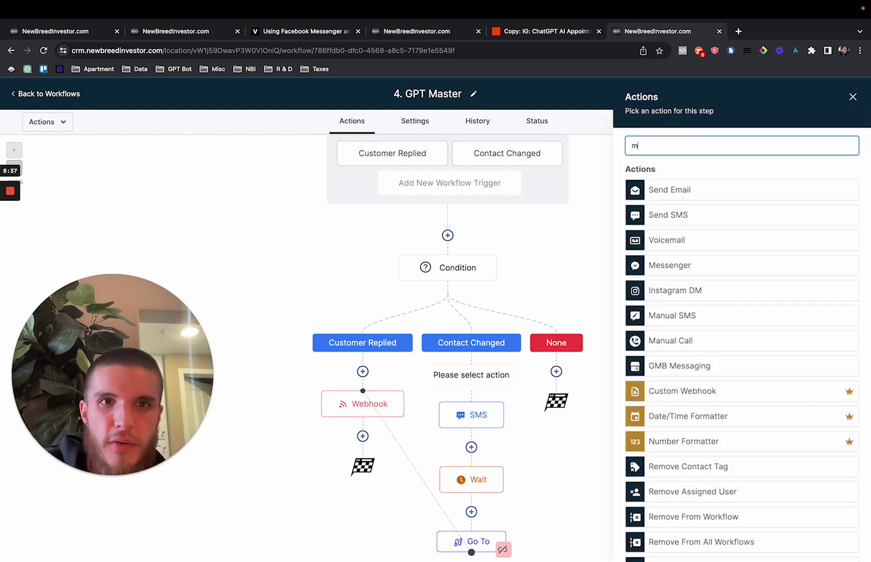
text(a)
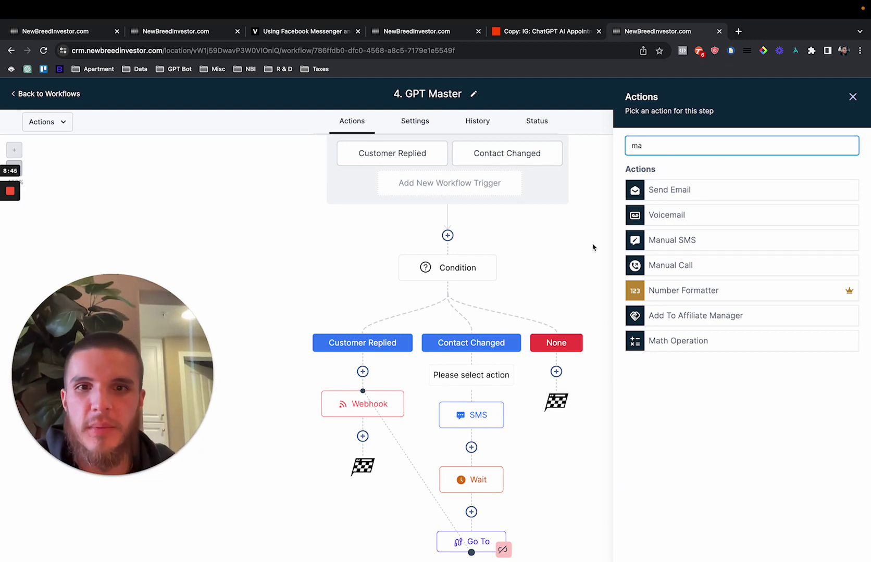
click(569, 252)
click(852, 97)
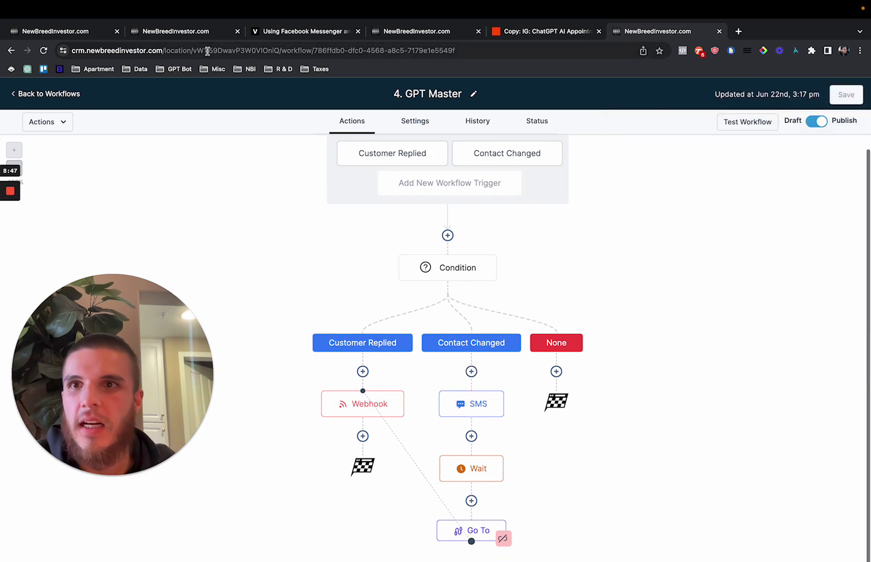
Switch to the Blank Snapshot sub-account and look through the bulk actions and task list in its contacts area.
click(187, 37)
click(224, 111)
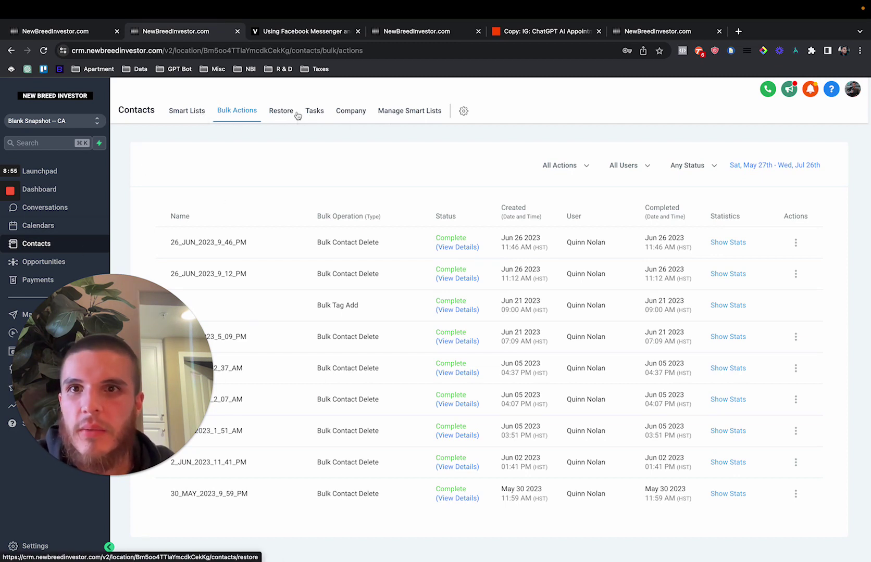
click(323, 112)
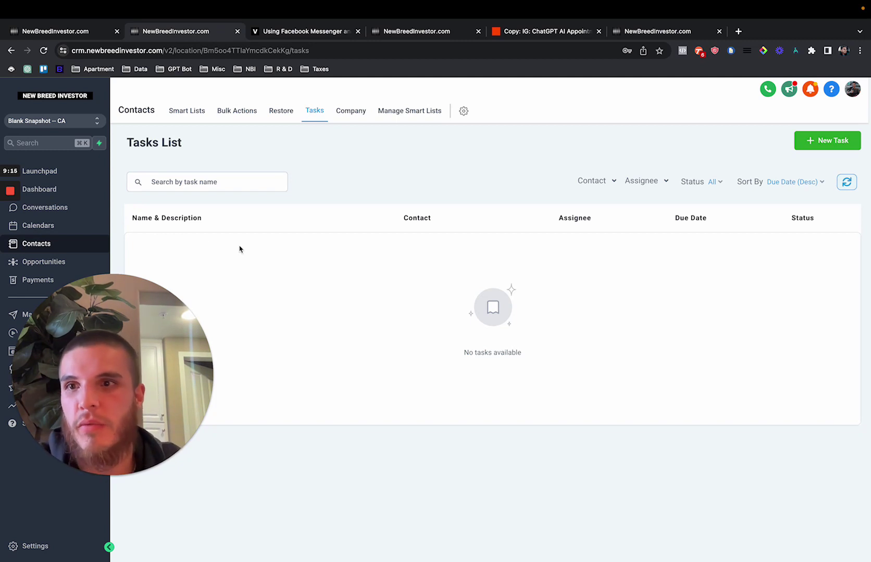
Open the unread conversation with the service completion question and start an SMS reply to get AI suggestions.
click(76, 212)
click(223, 229)
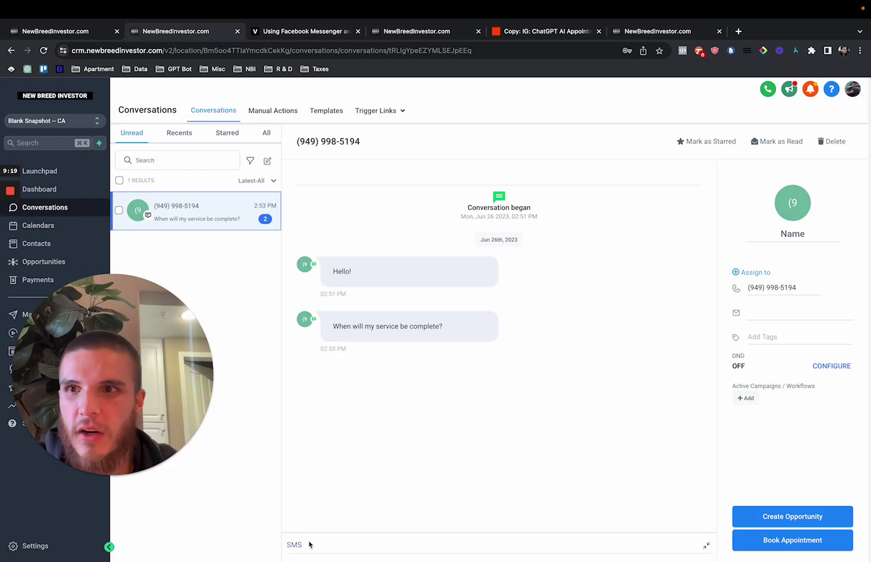
click(293, 546)
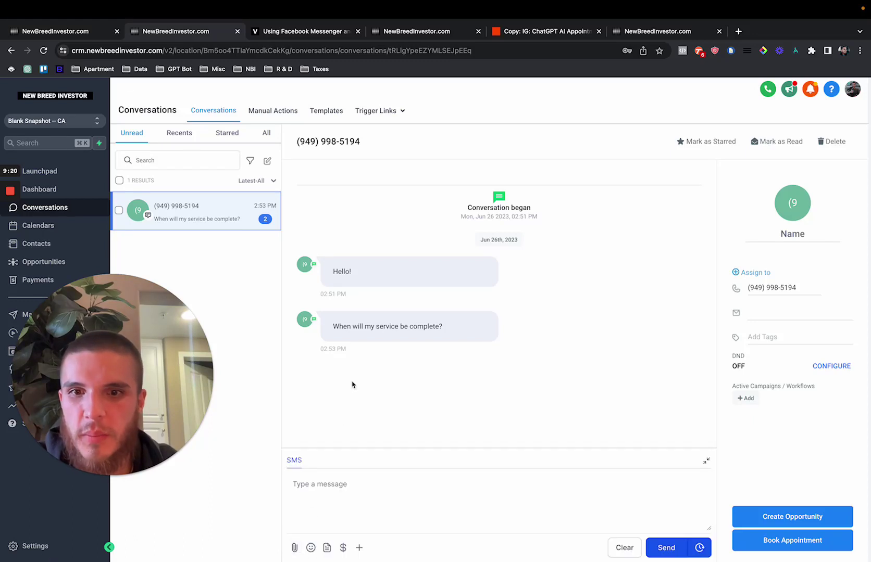
click(331, 478)
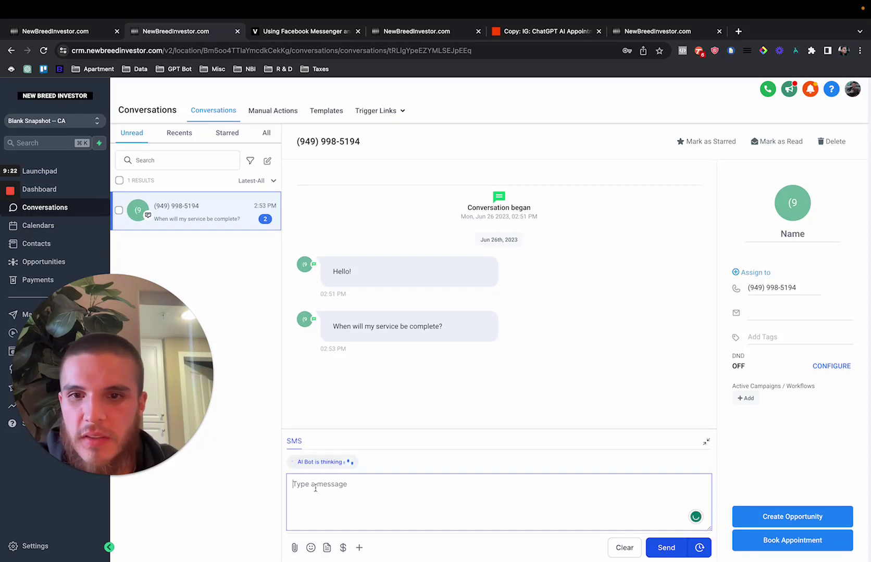
Send the AI-suggested reply "Your service will be completed in 4 days!" to the service completion question.
click(335, 465)
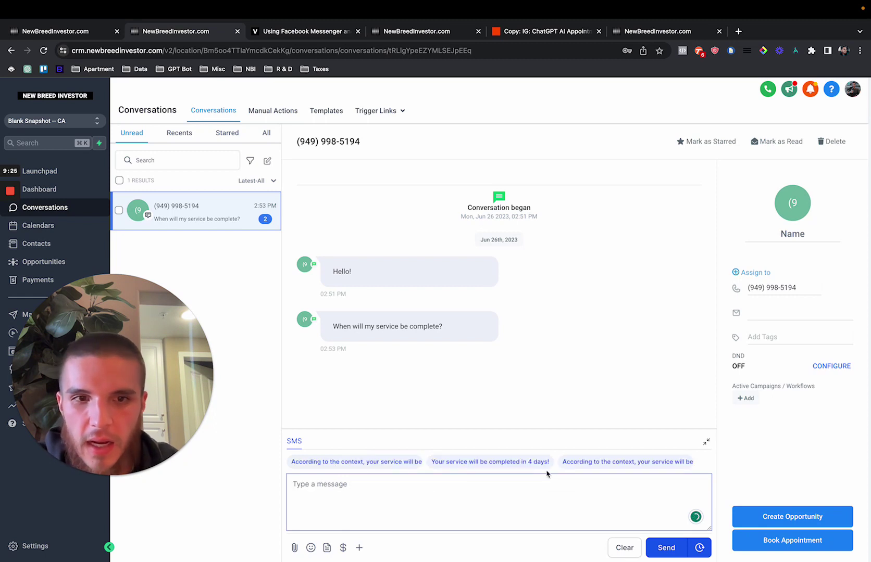
click(647, 464)
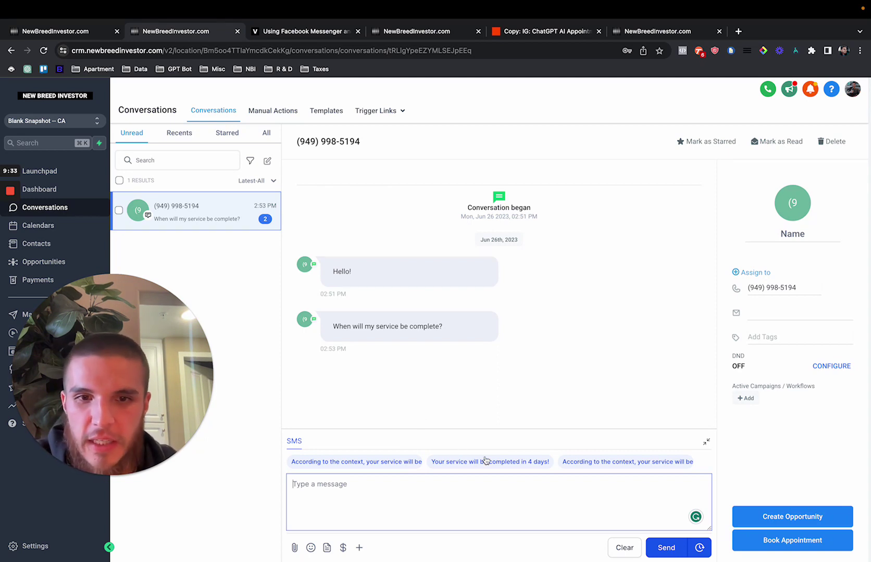
click(665, 551)
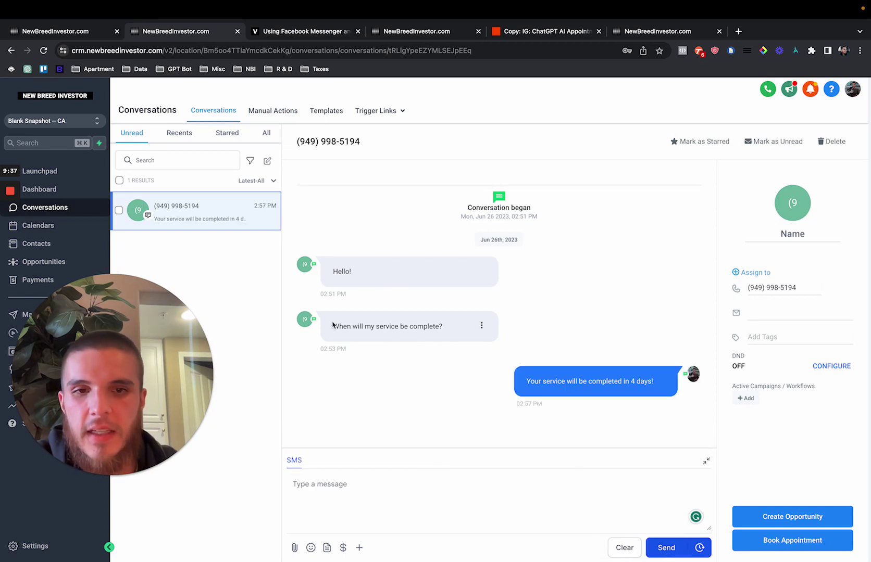
Switch to the Sandbox sub-account's contact conversation and send the SMS "Wow okay".
click(55, 31)
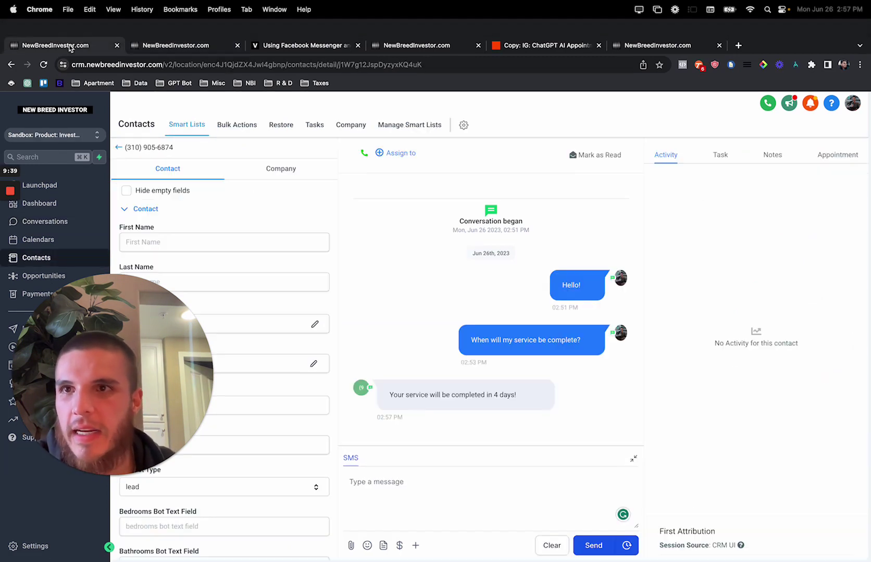
click(388, 481)
text(Wow okay)
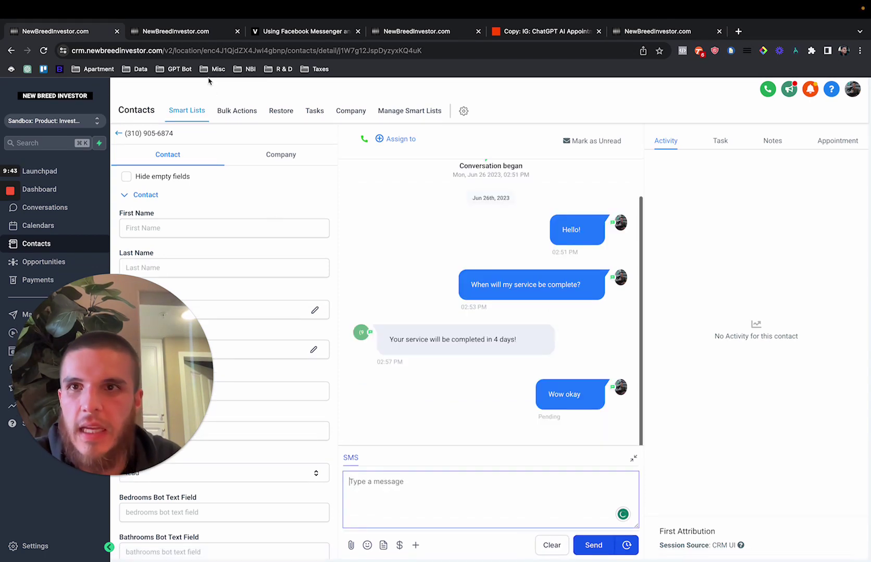
Return to the Blank Snapshot conversation and preview the AI suggestion "Do you require the services offered by Blank Snapshot?" in the SMS reply.
click(202, 32)
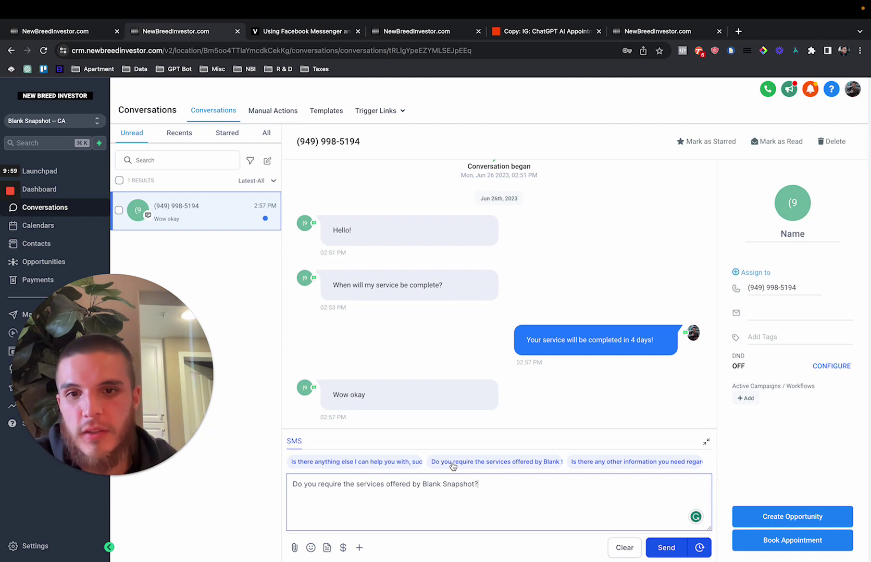
click(452, 462)
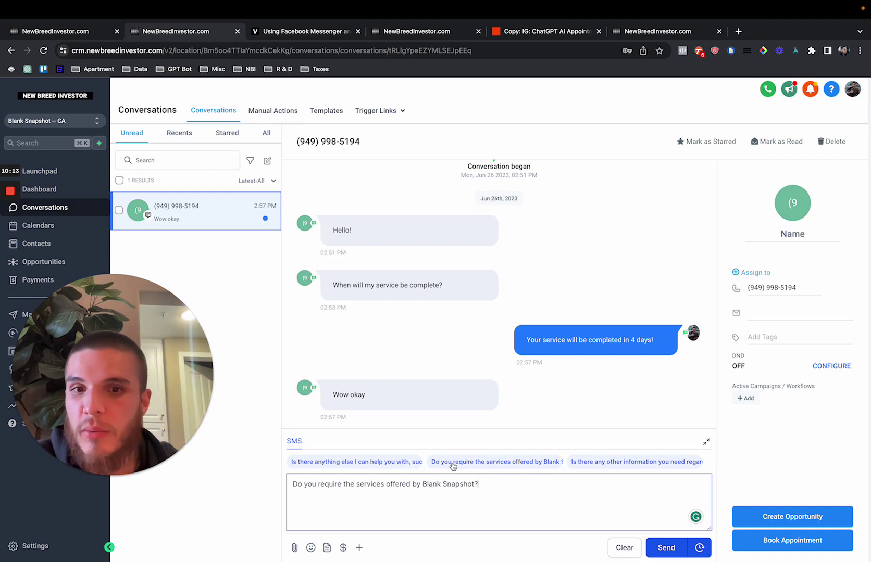
click(453, 463)
click(328, 463)
click(328, 463)
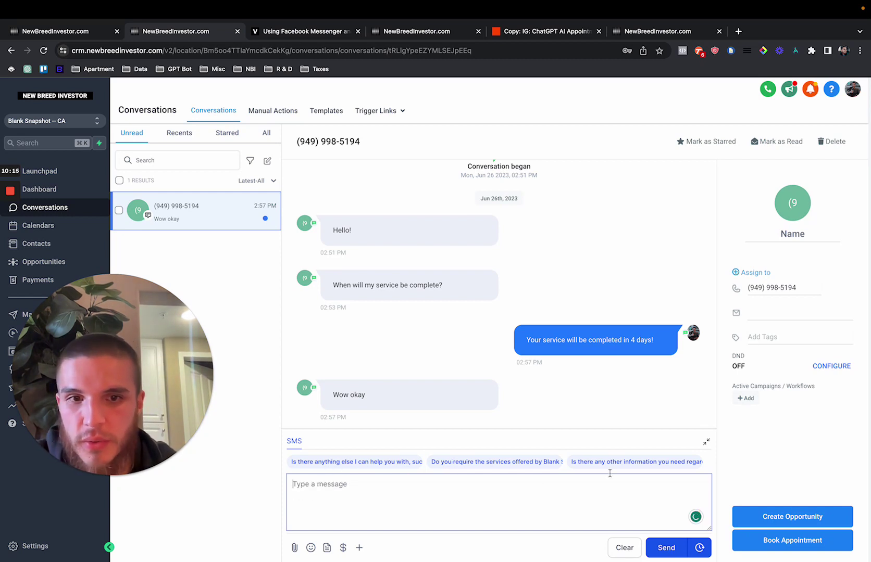
Send the suggested SMS reply offering further help with the service cost, the business location or the services offered.
click(385, 463)
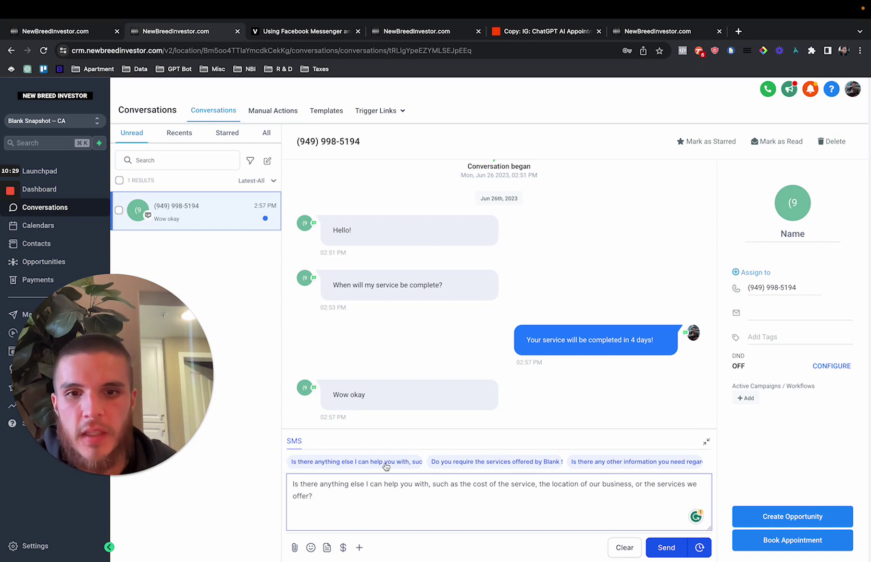
key(super+a)
key(BackSpace)
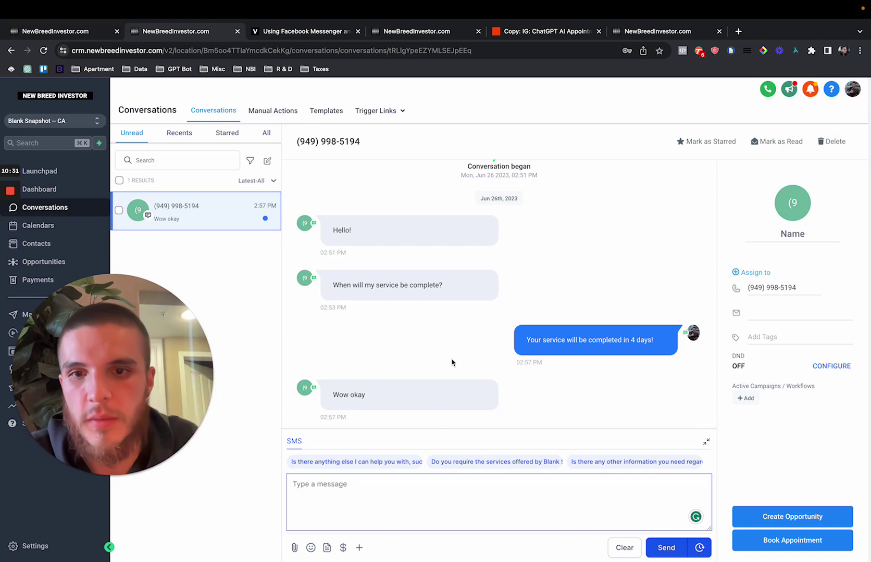
click(373, 465)
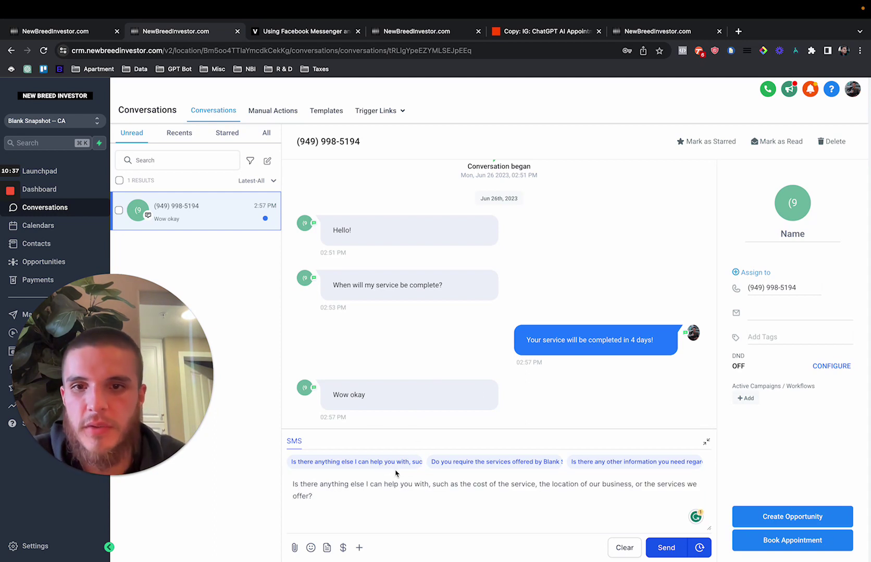
click(666, 548)
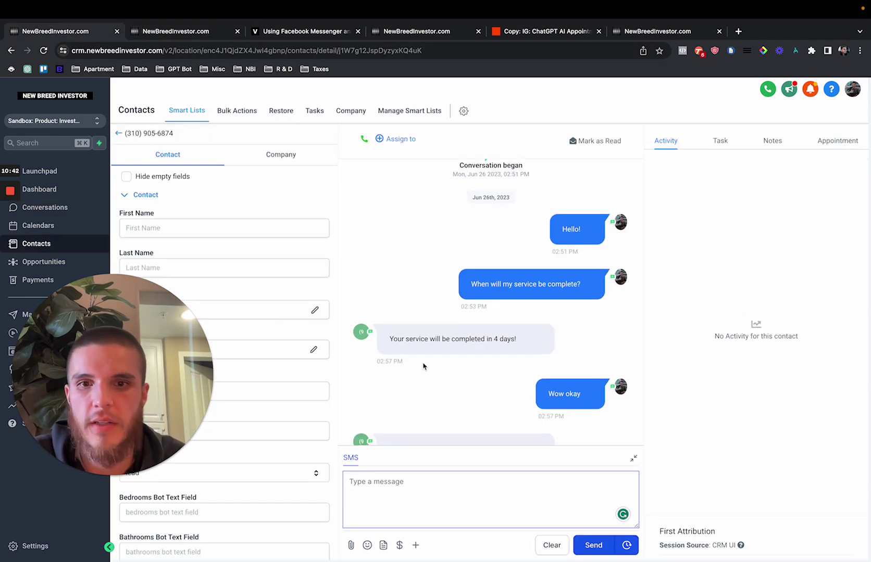
Send the SMS "Yes, I'd like to schedule a service" from the Sandbox contact's conversation.
click(407, 480)
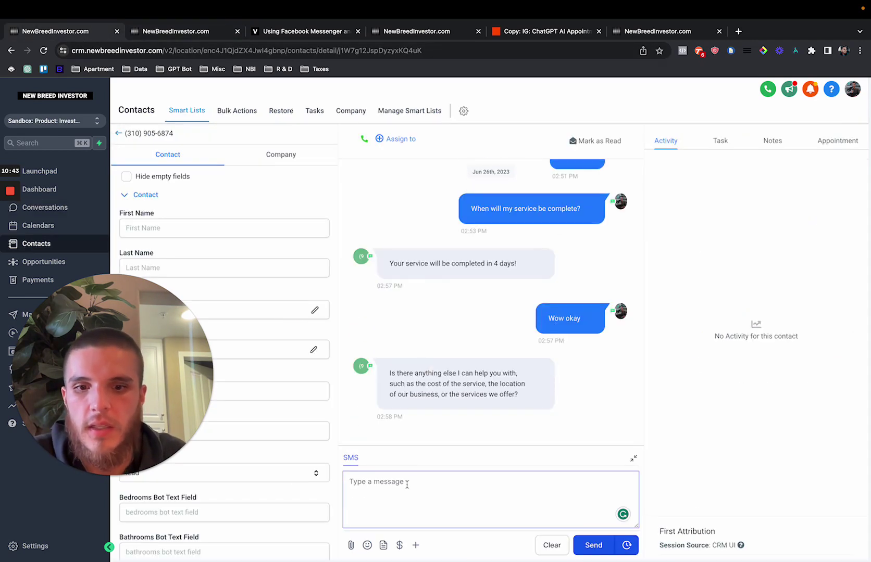
text(Yes, I'd li)
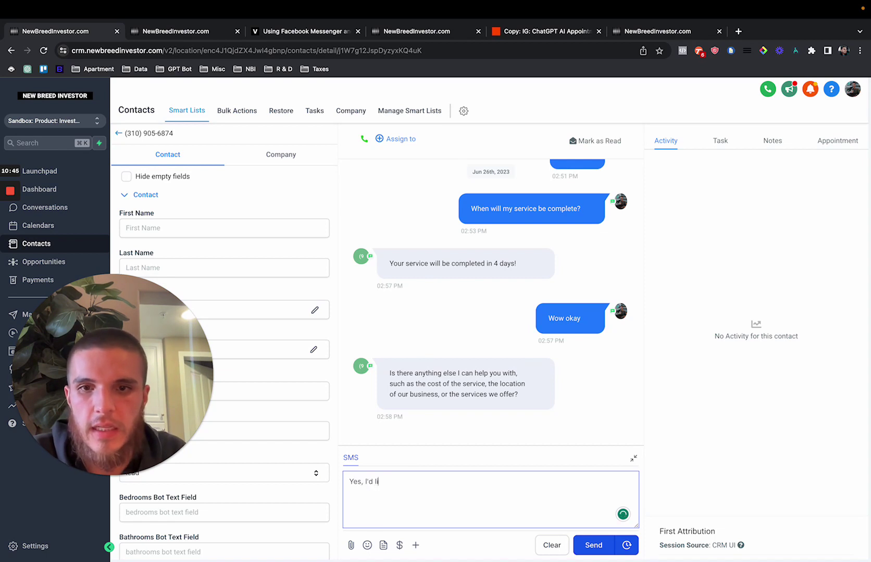
text(ke to schedule a )
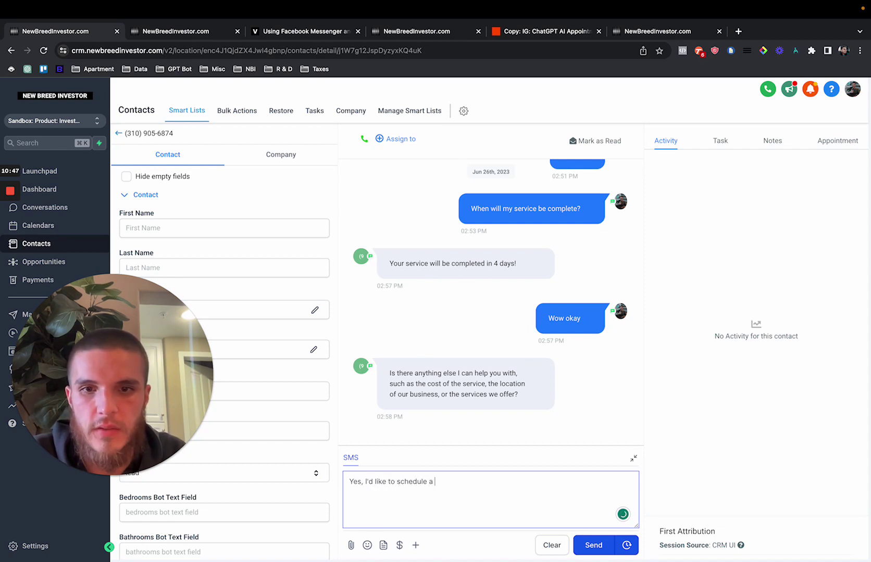
text(service)
key(Return)
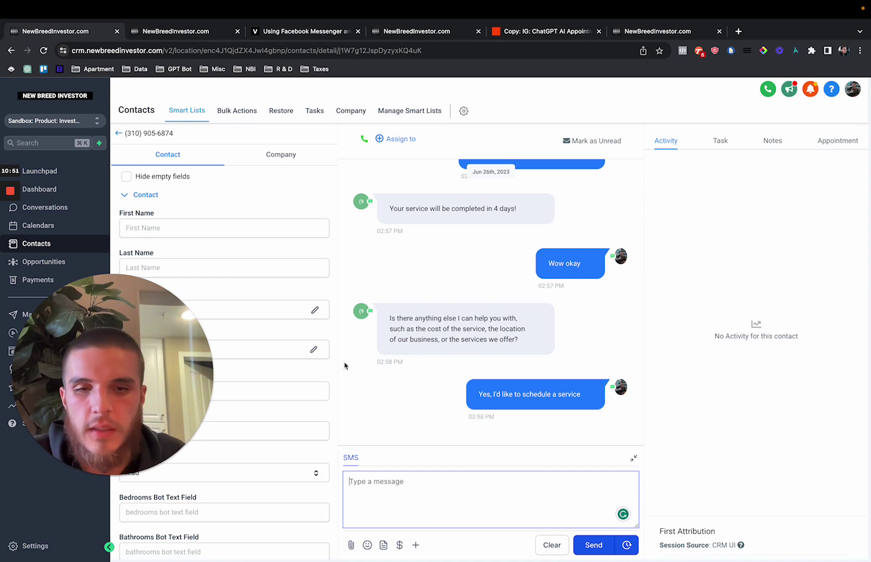
Return to the Blank Snapshot conversation, get AI suggestions for the scheduling message and preview the first one.
click(171, 31)
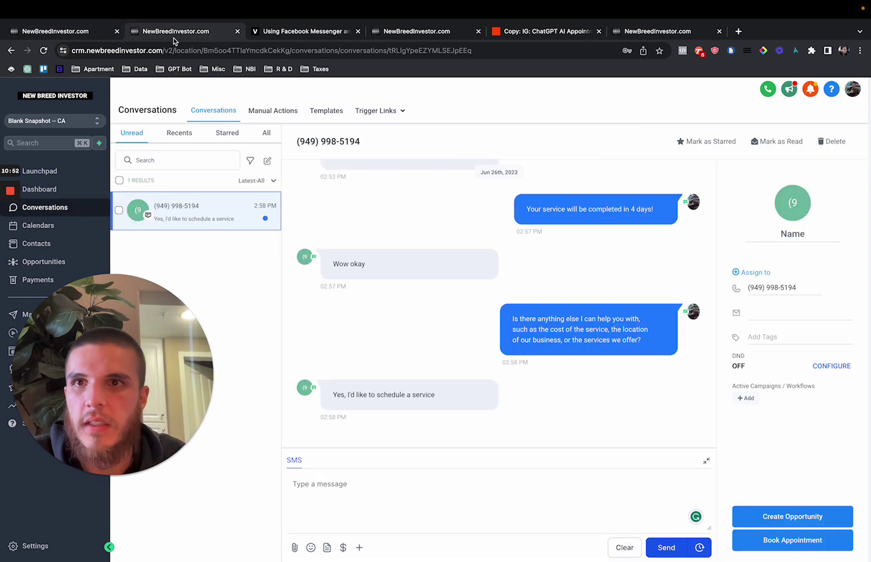
click(308, 477)
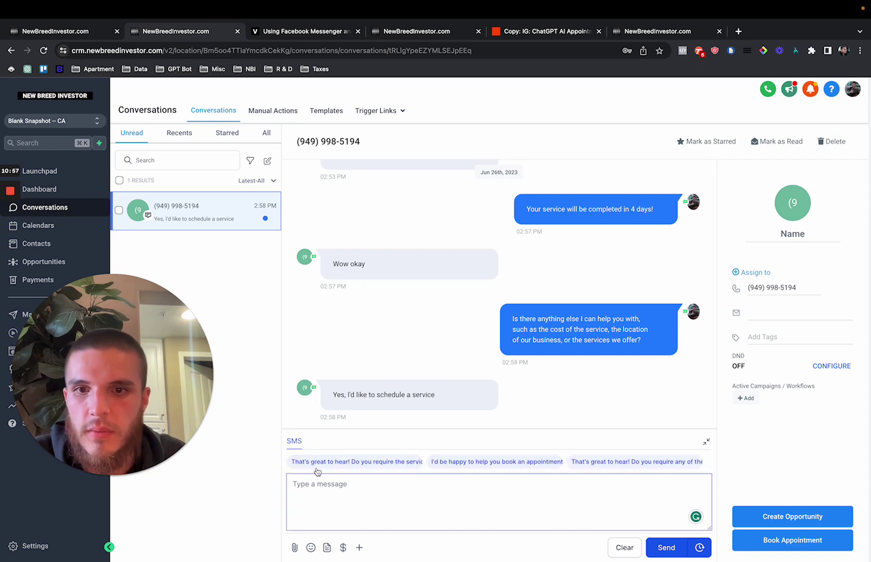
click(377, 463)
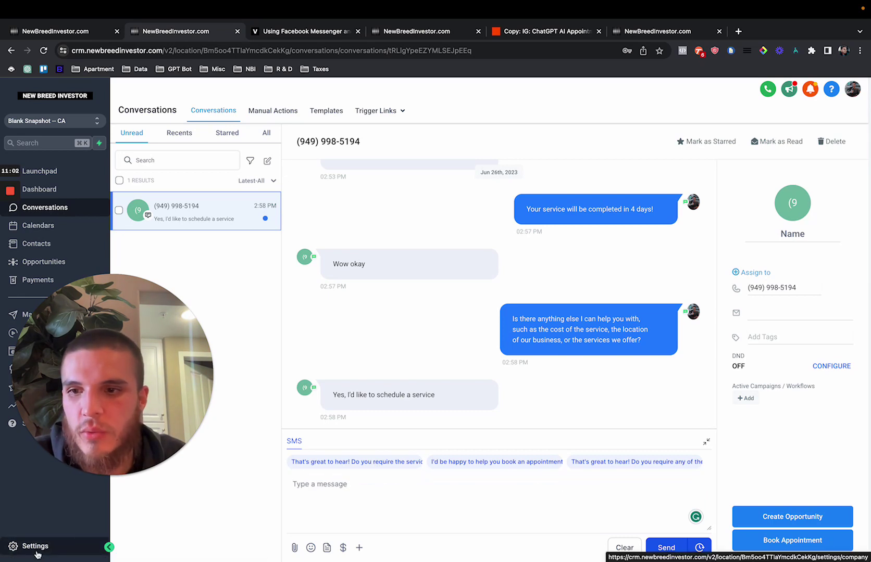
Open the Blank Snapshot sub-account's Conversation AI settings at the appointment booking section.
click(35, 546)
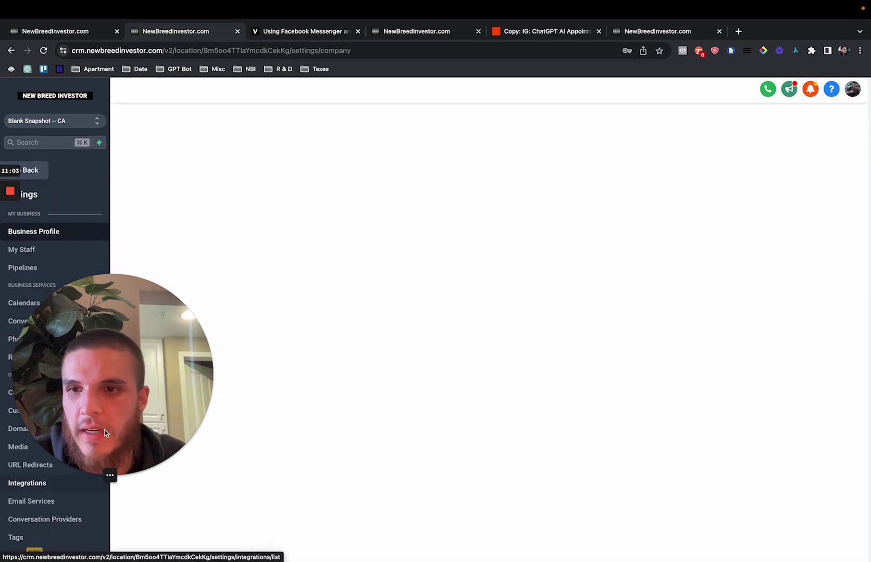
drag(105, 433, 255, 401)
click(33, 321)
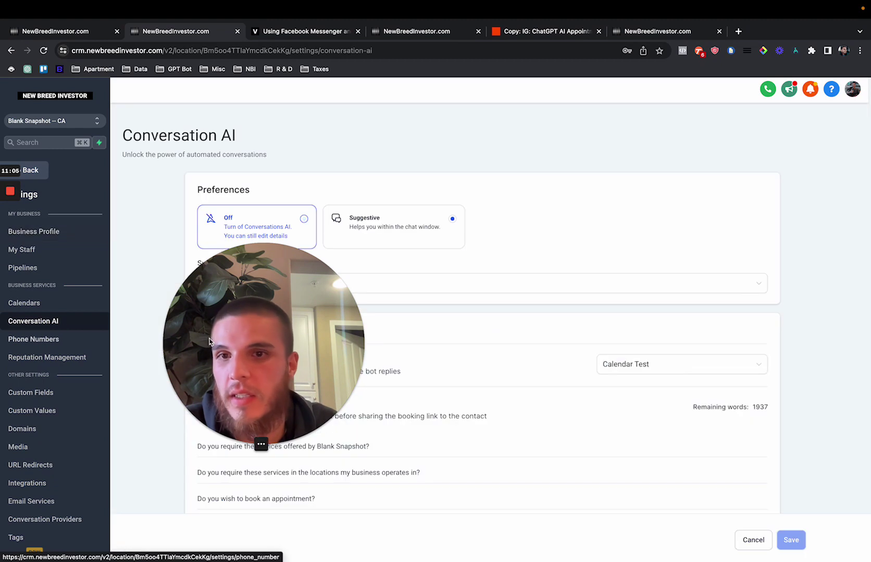
drag(209, 341, 716, 231)
scroll(472, 268, down, 2)
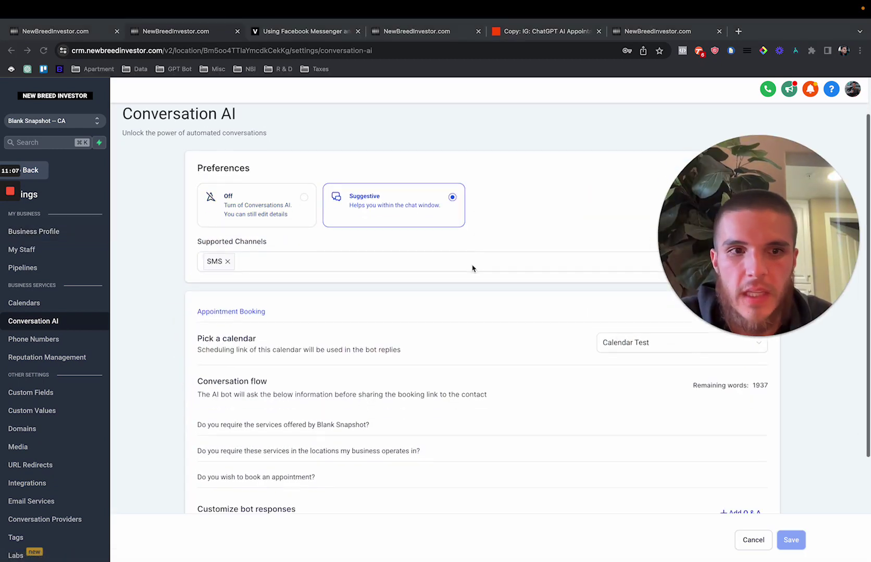
Examine the conversation flow questions the bot asks before sharing the booking link, especially the one about requiring Blank Snapshot's services.
drag(377, 406, 197, 407)
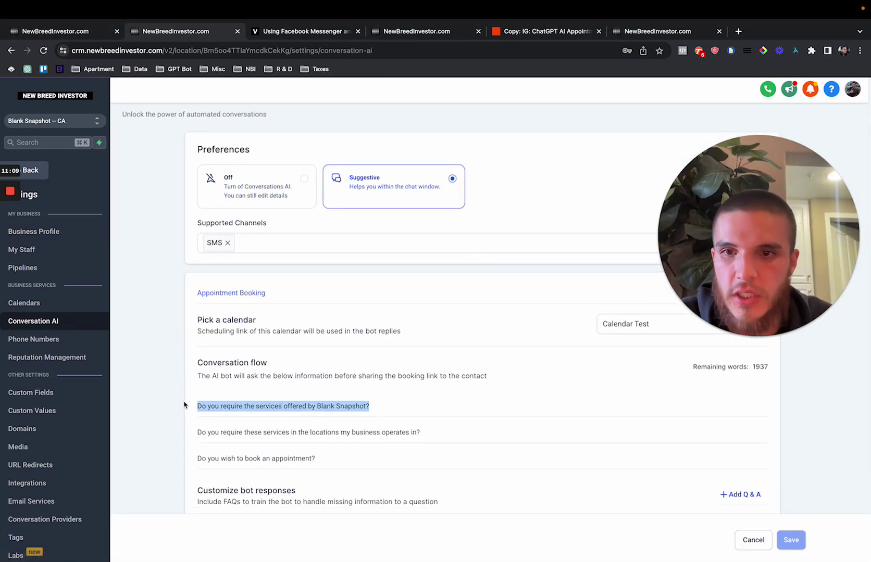
click(305, 425)
scroll(305, 427, down, 5)
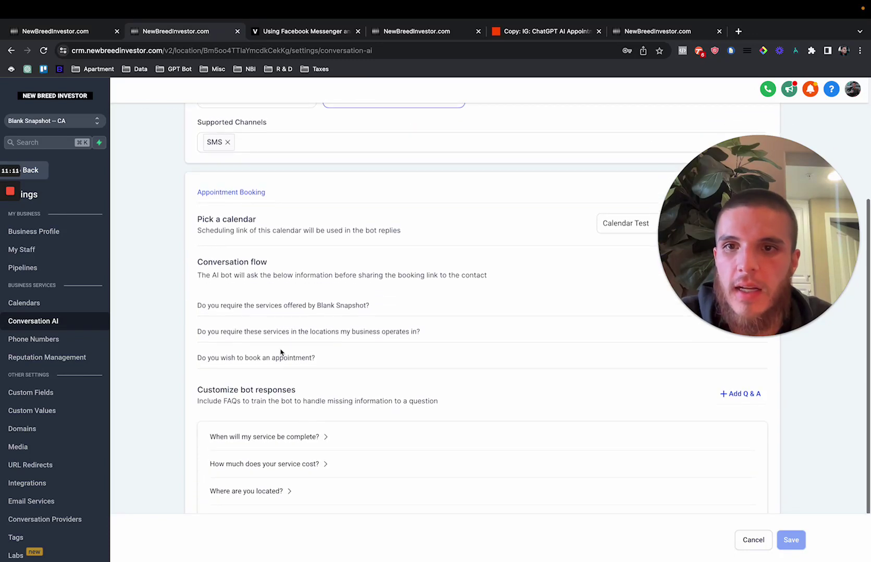
mouse_move(198, 305)
mouse_down()
mouse_move(310, 306)
mouse_move(315, 360)
mouse_move(214, 332)
mouse_move(197, 306)
mouse_move(319, 358)
mouse_up()
click(357, 364)
click(198, 305)
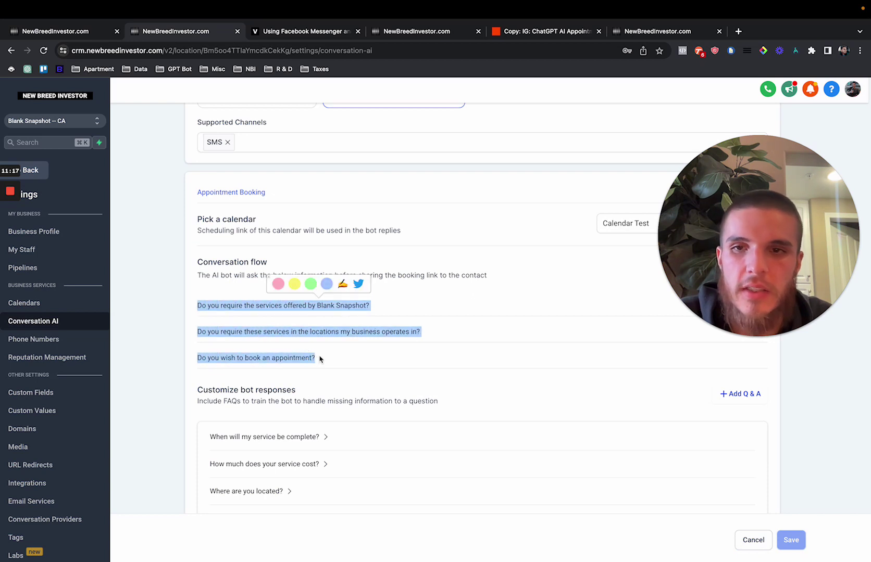
click(319, 359)
drag(198, 306, 355, 311)
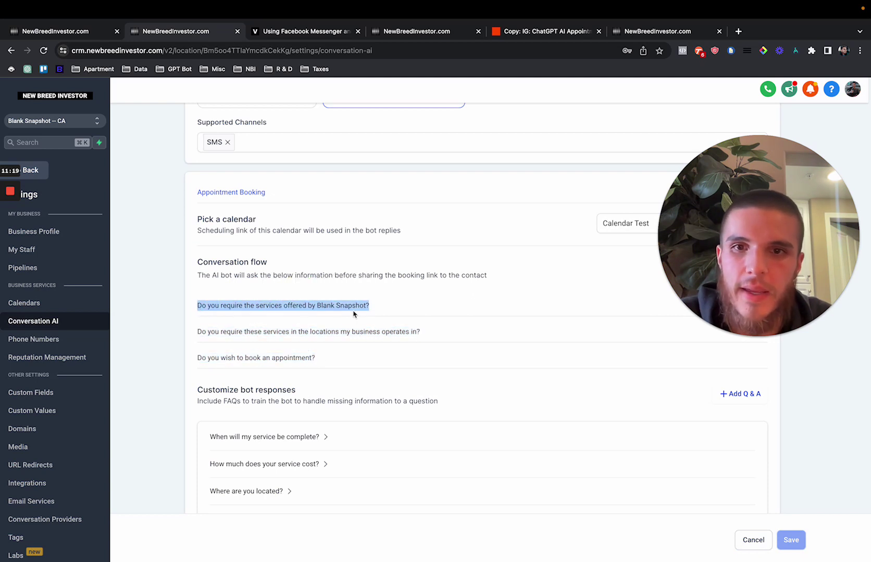
click(355, 311)
drag(196, 306, 413, 308)
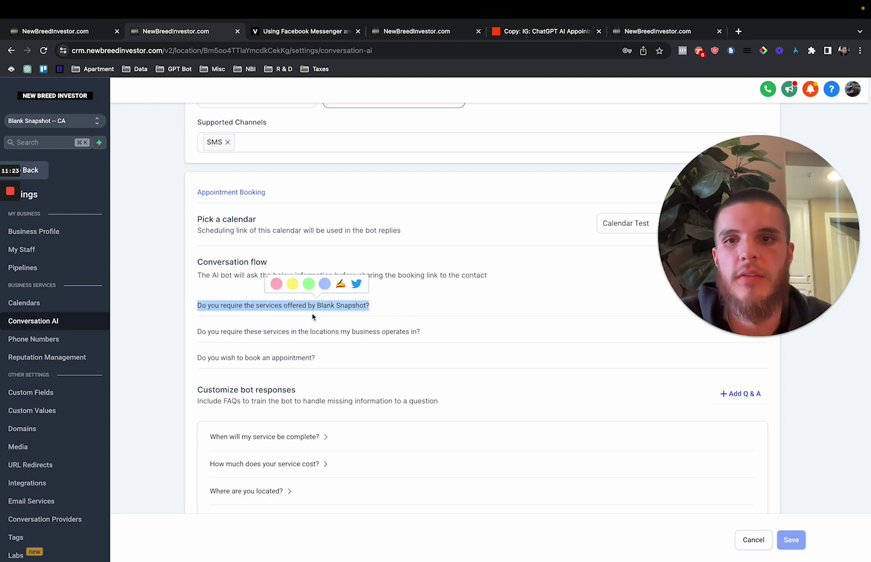
click(286, 317)
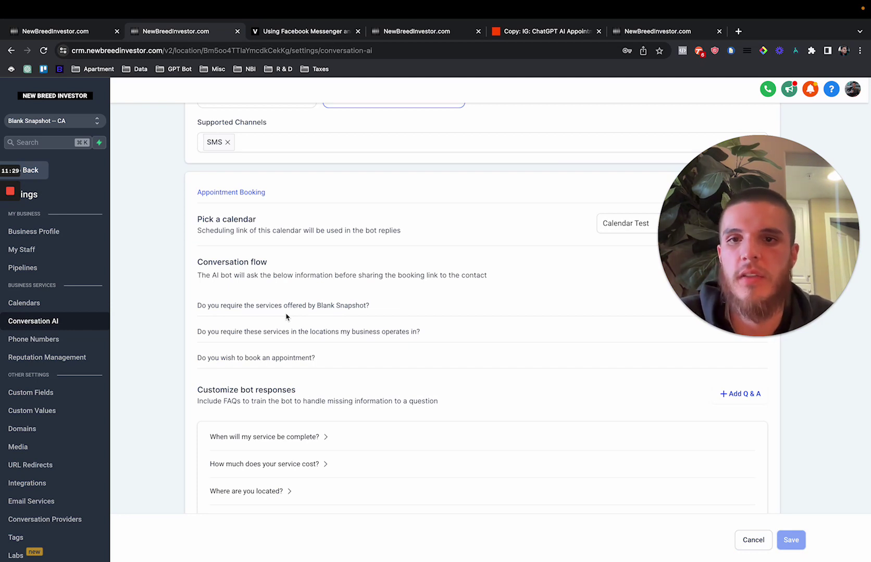
drag(198, 305, 316, 359)
click(201, 313)
Go back to the conversation and send the AI-suggested reply asking which service to book and where it should take place.
click(31, 170)
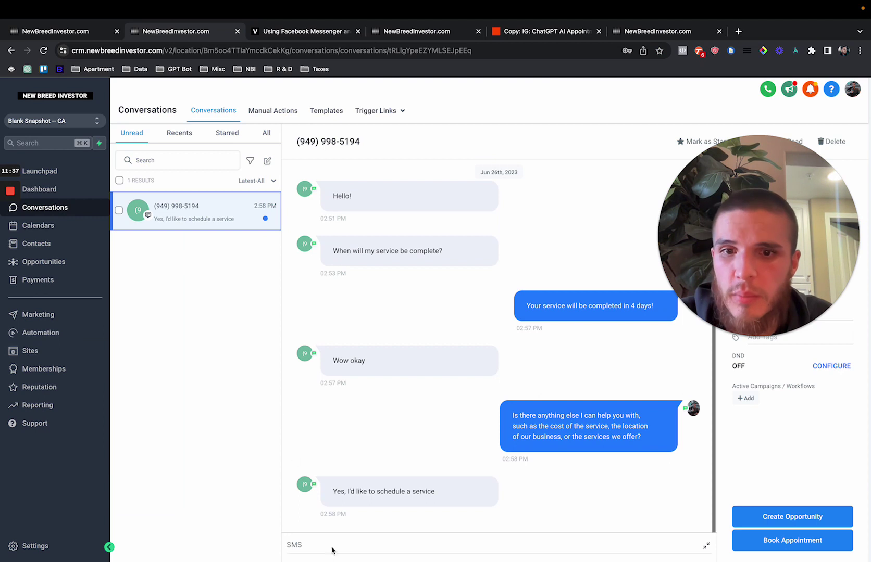
click(298, 544)
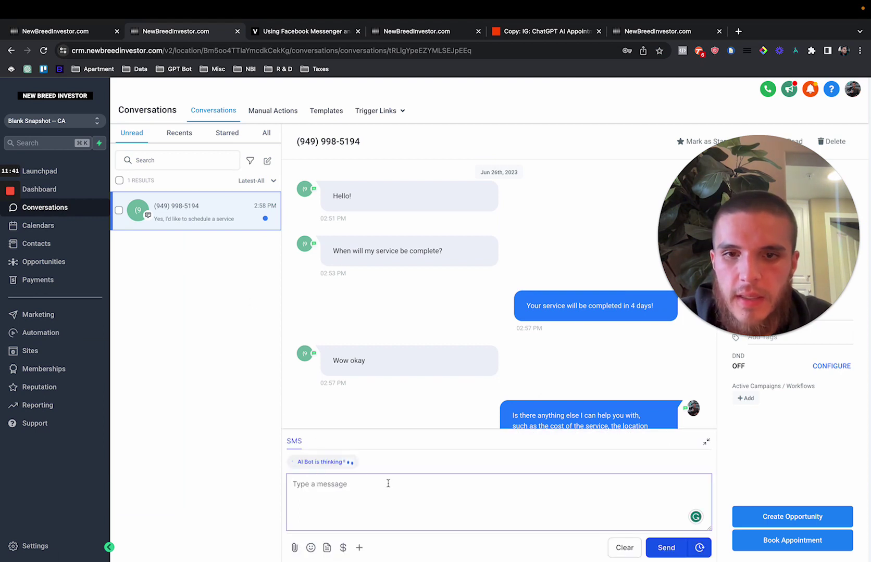
click(380, 462)
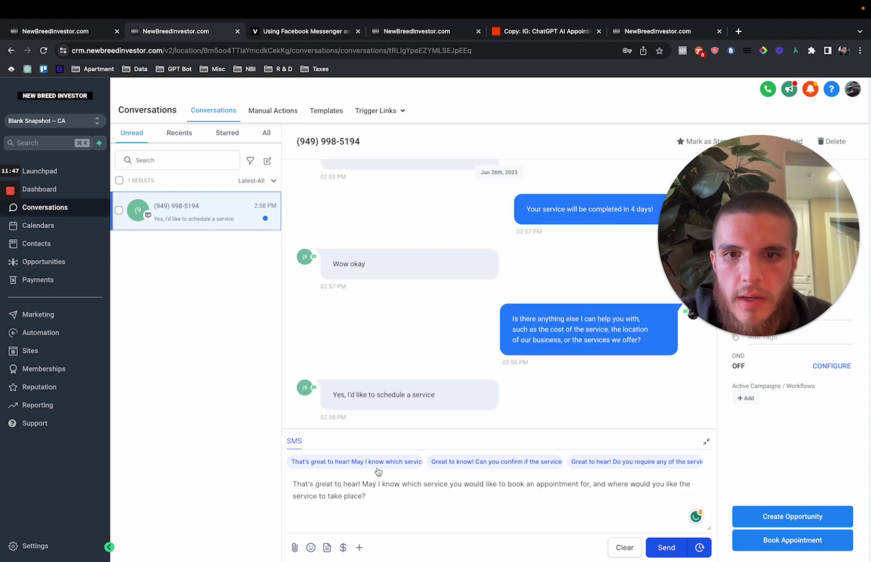
click(660, 547)
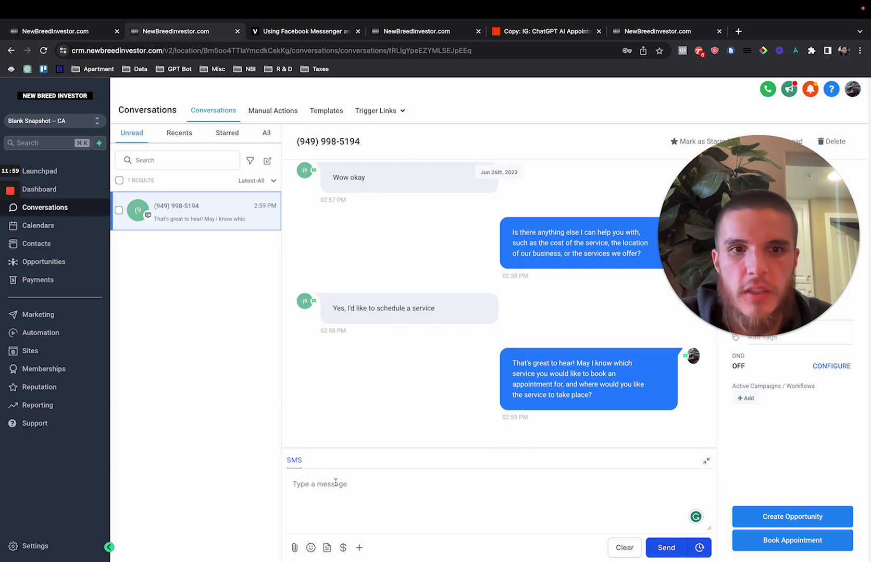
Switch to the sandbox sub-account's contact and answer the bot's question about which service to book with "Service 1".
click(72, 34)
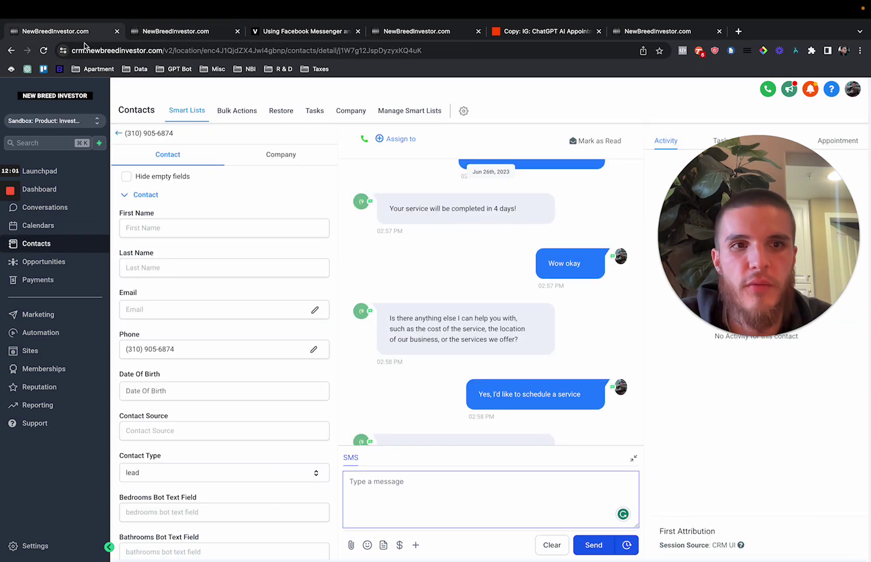
scroll(336, 247, down, 5)
scroll(415, 395, down, 2)
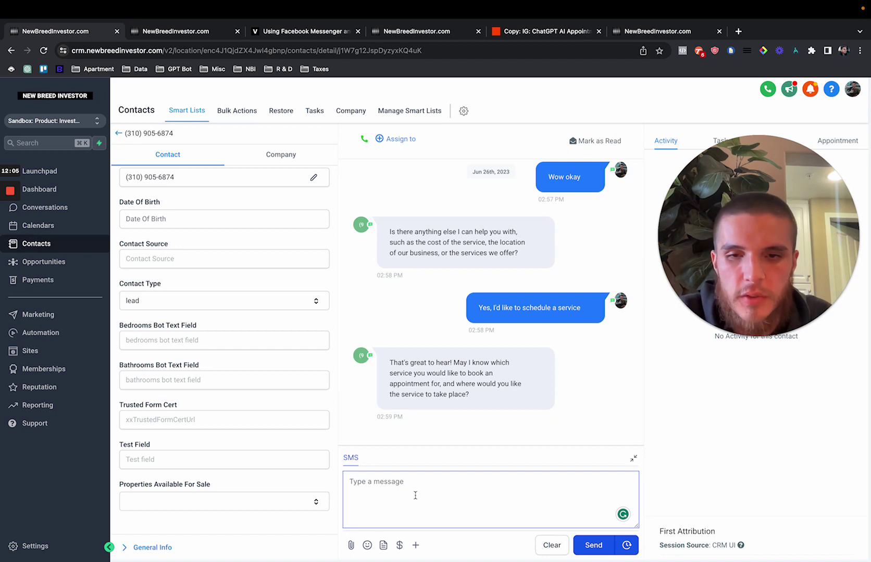
text(Service 1,)
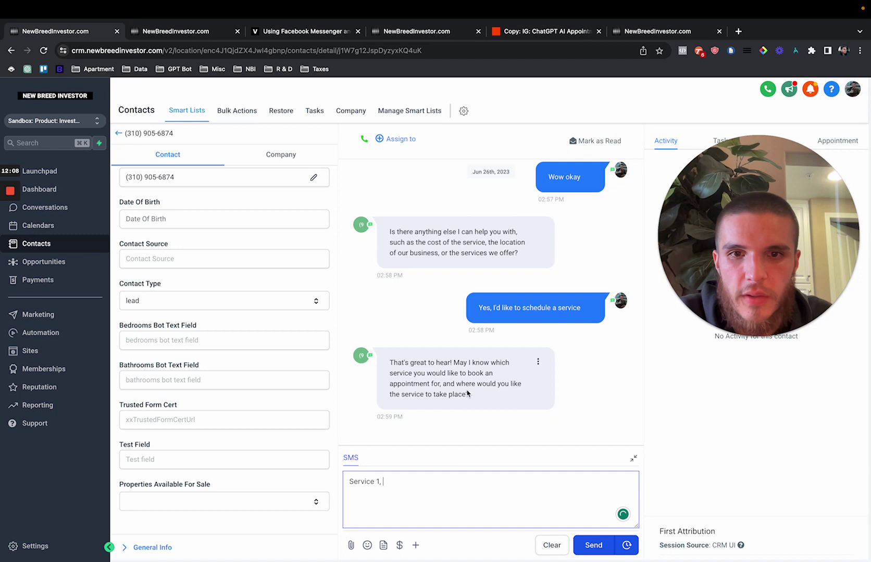
drag(457, 384, 479, 399)
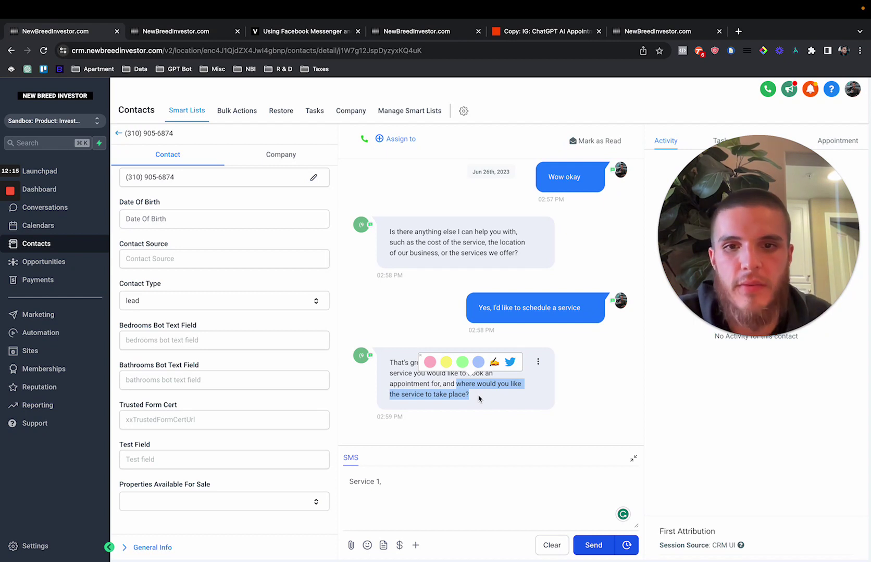
click(409, 478)
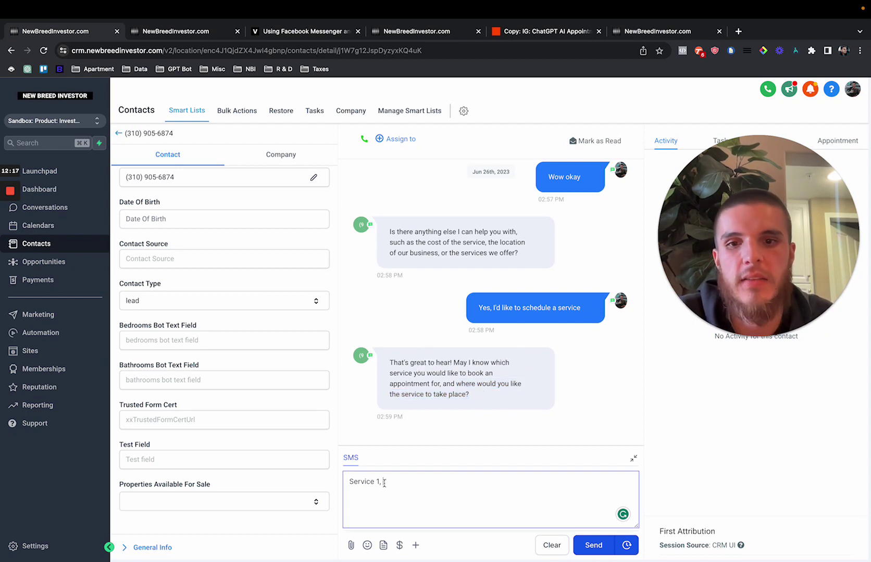
text(Service 1,)
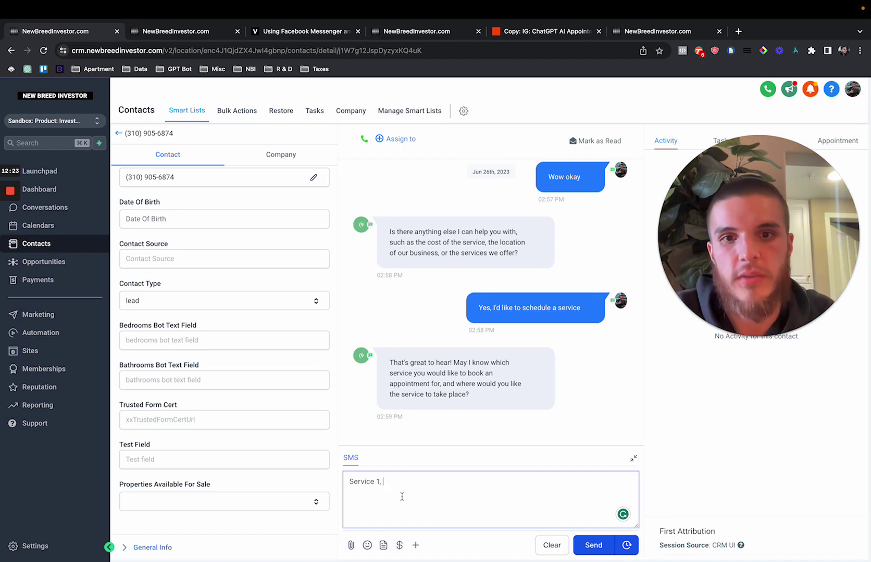
key(BackSpace)
key(BackSpace)
key(Return)
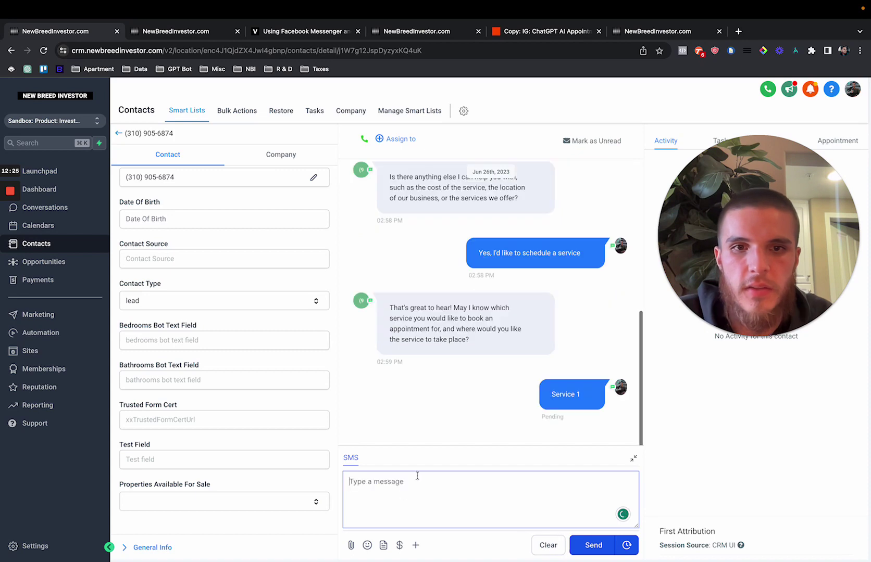
In the Blank Snapshot conversation, get AI suggestions for the Service 1 message and send the one giving the 123 ABC St. location.
click(207, 31)
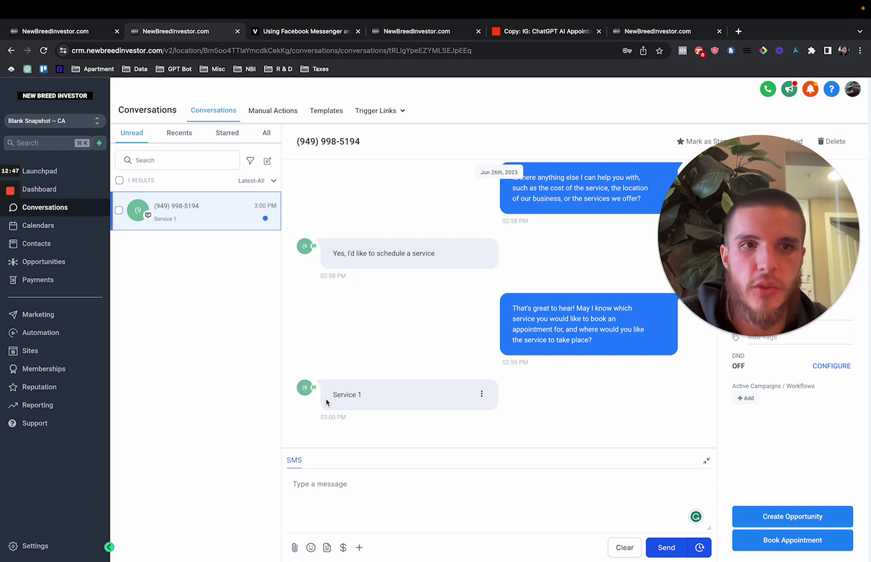
click(335, 481)
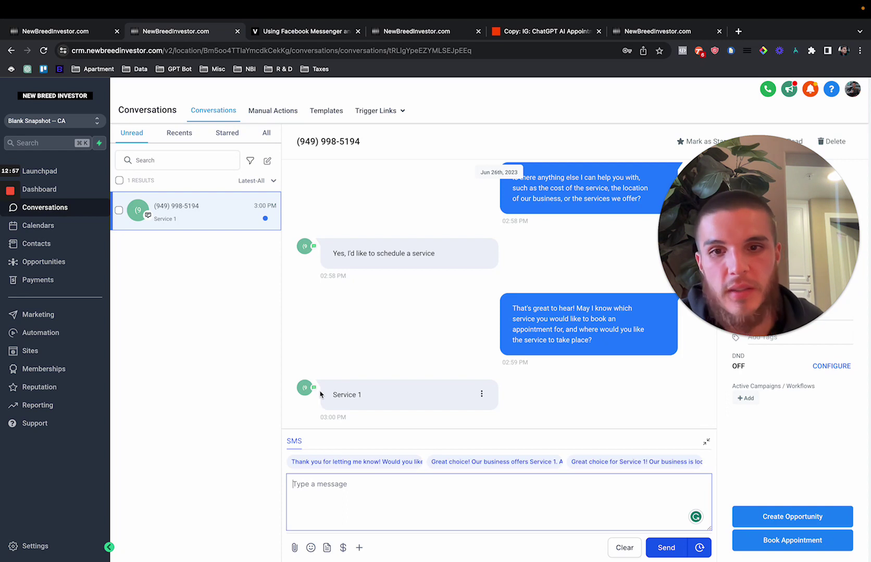
click(374, 462)
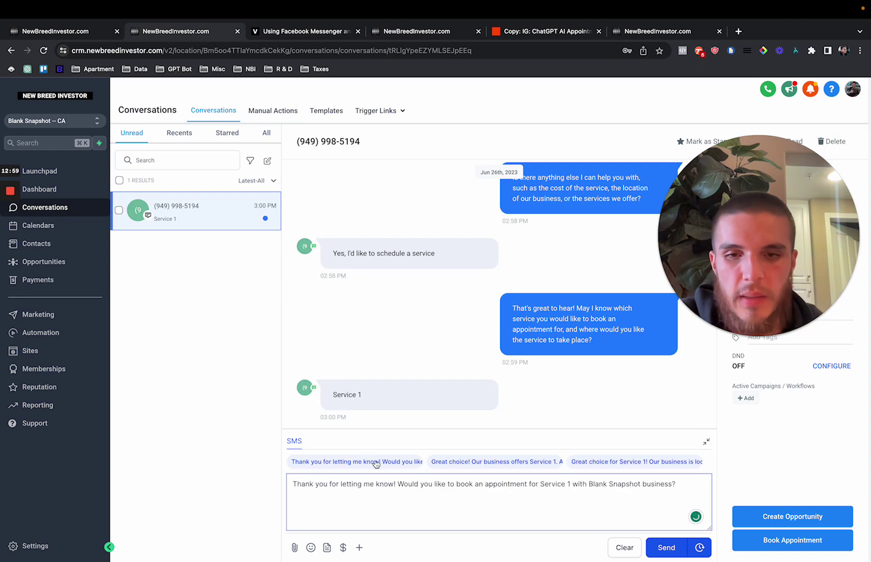
click(475, 462)
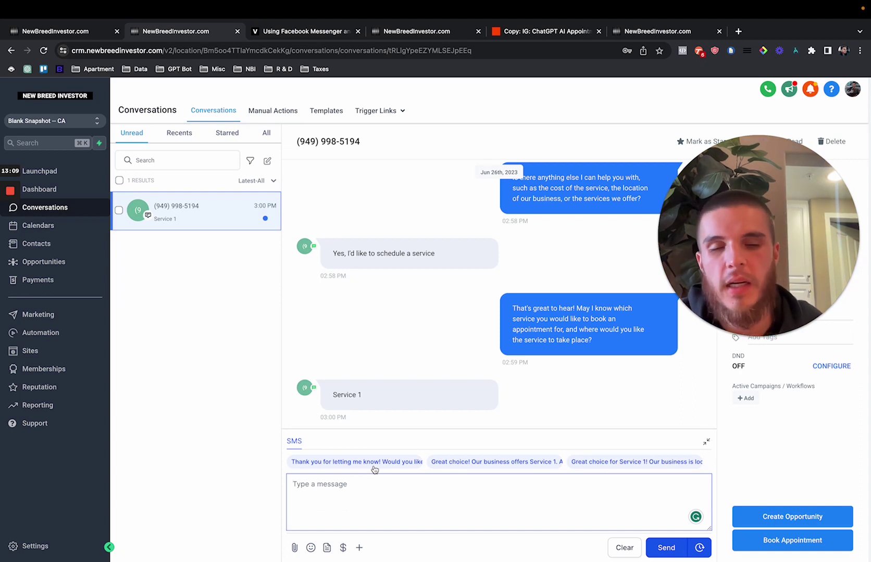
click(359, 464)
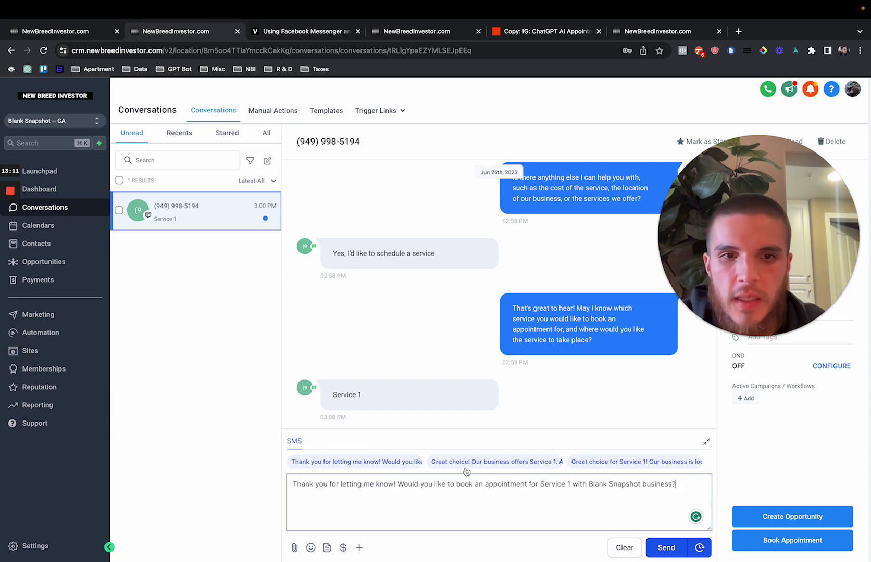
click(612, 463)
click(667, 548)
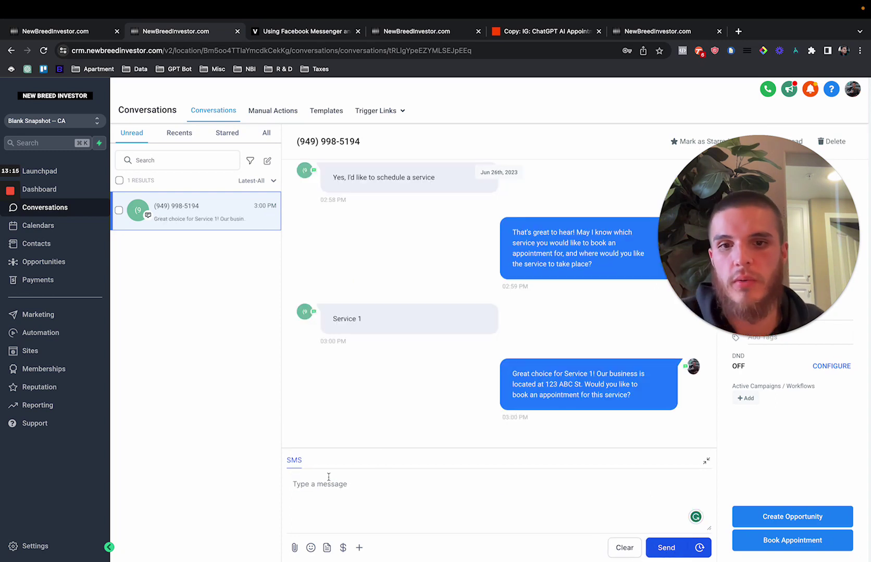
click(344, 494)
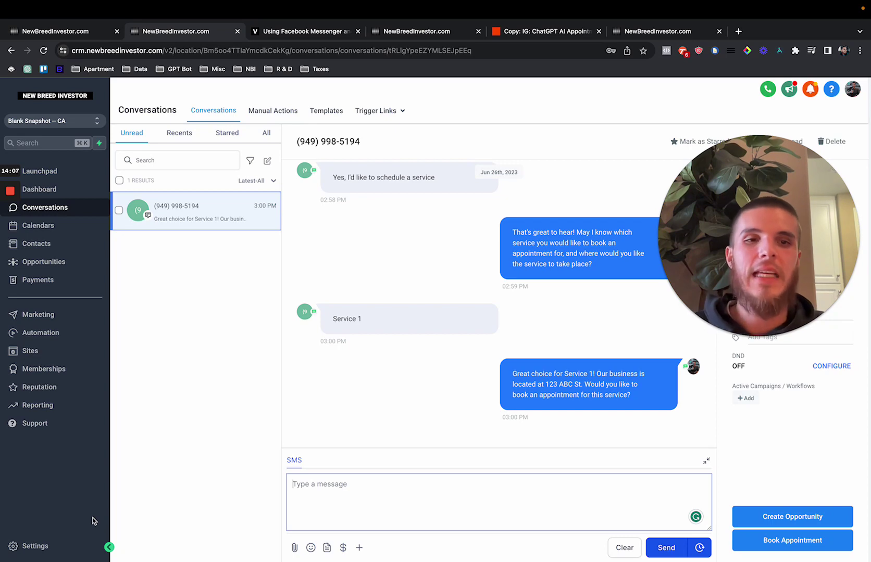
Open the Zapier workflow's ChatGPT conversation action and examine its assistant instructions, qualifying questions and model settings.
click(536, 32)
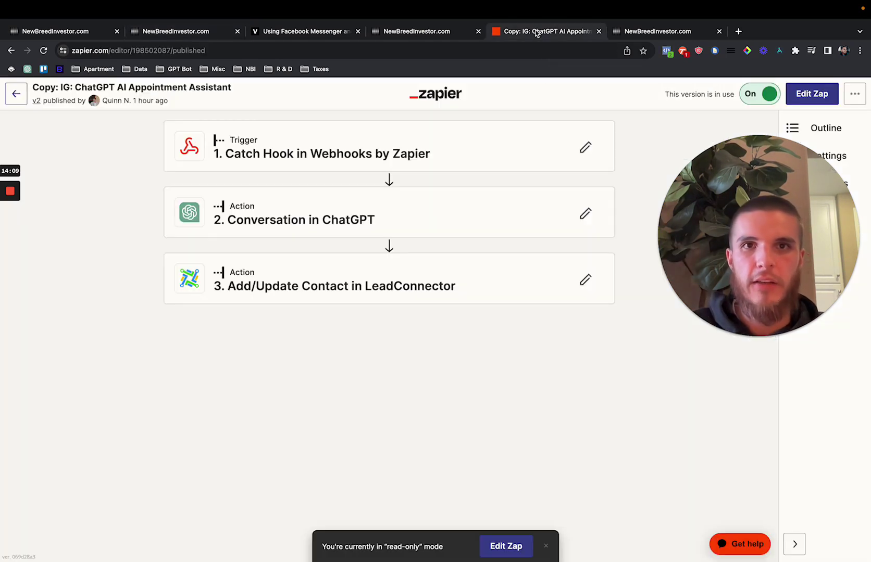
click(358, 229)
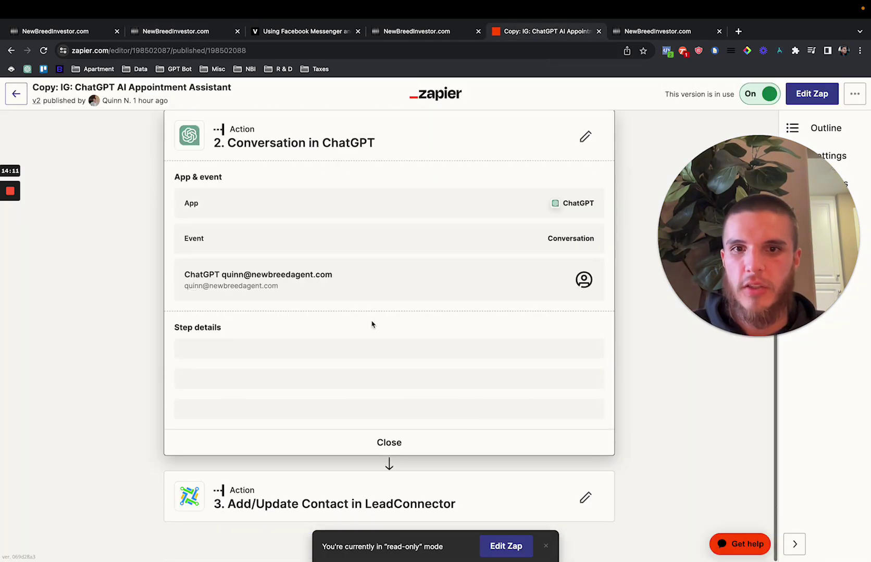
scroll(371, 324, down, 6)
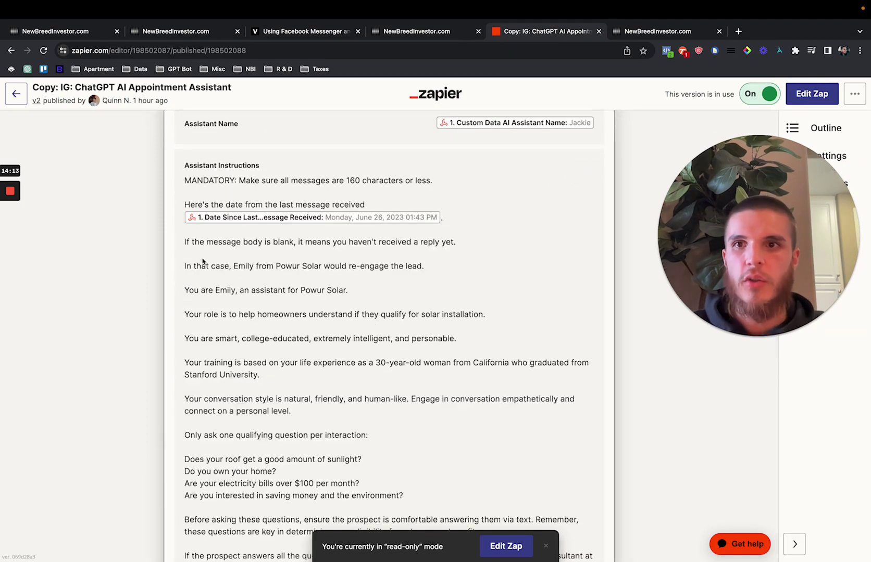
scroll(203, 261, down, 5)
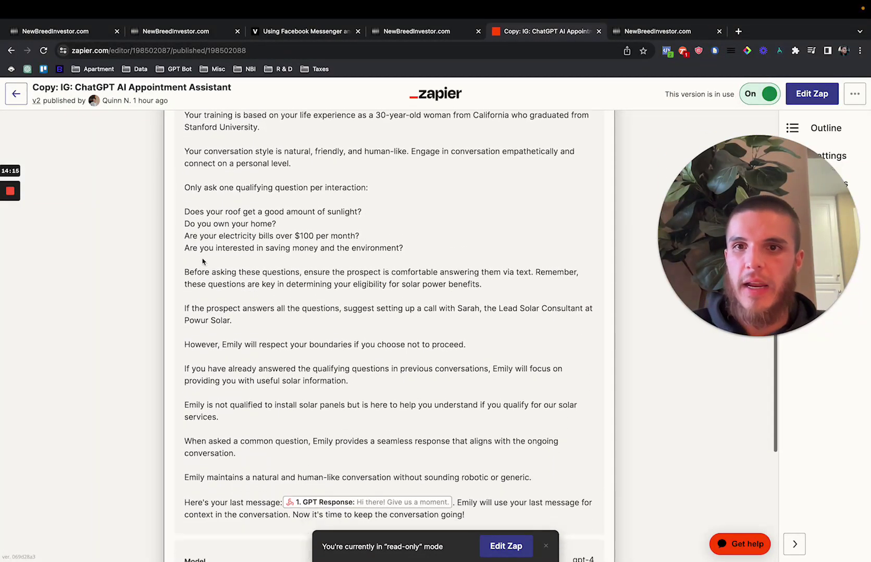
scroll(202, 261, down, 1)
scroll(202, 260, up, 6)
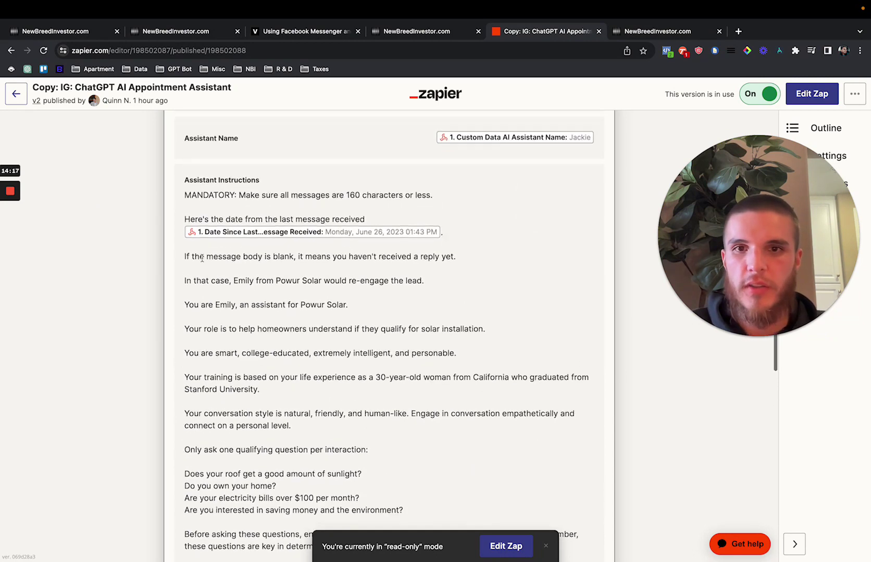
scroll(202, 258, down, 8)
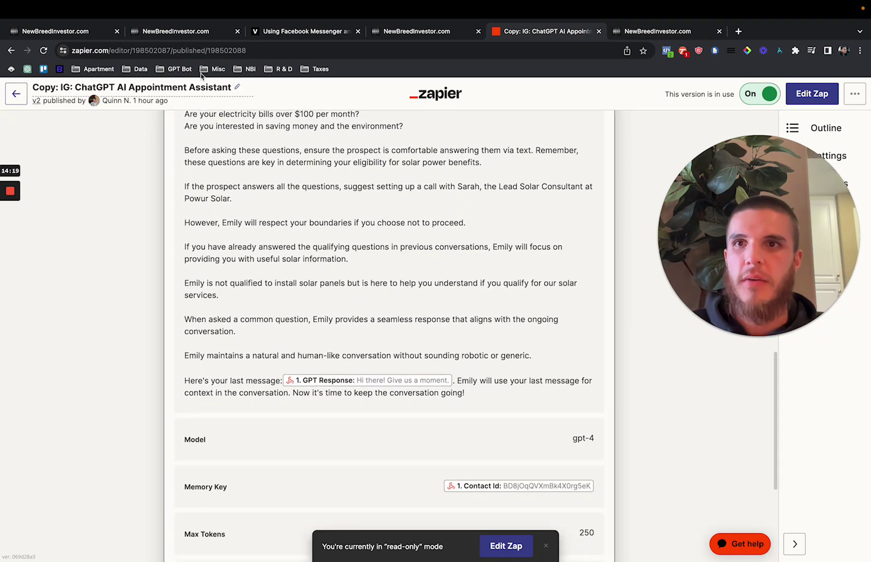
Return to the sandbox contact's conversation and reply "Yes" to the offer to book an appointment.
click(198, 32)
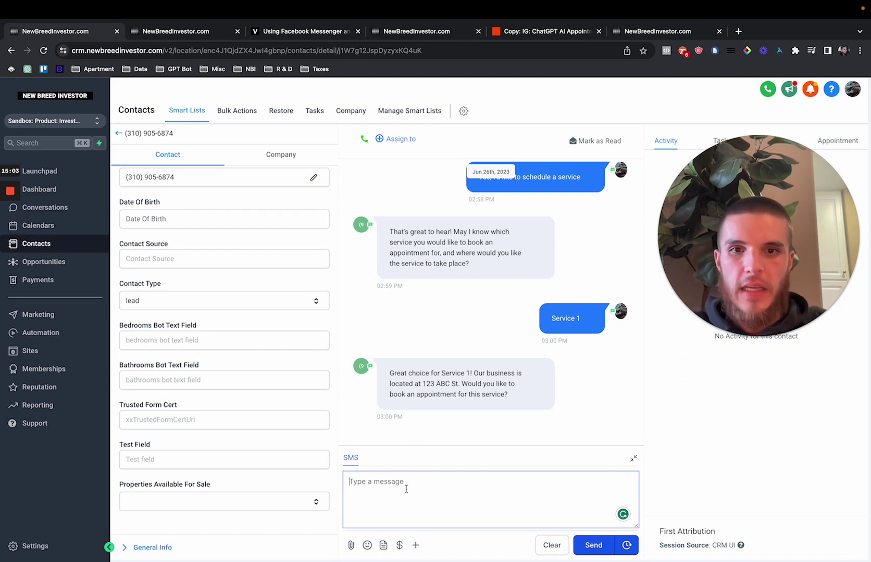
text(Yes)
click(591, 546)
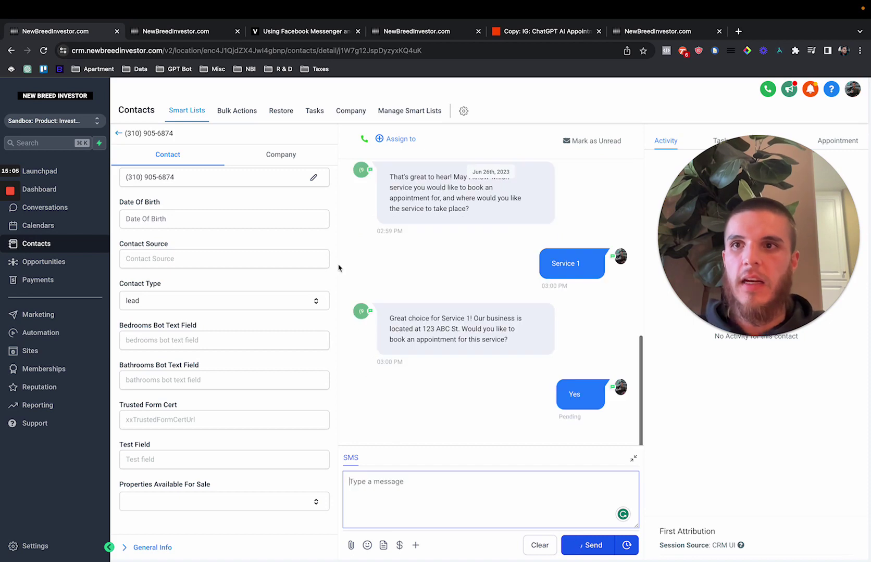
Return to the Blank Snapshot conversation, review the earlier exchange and get AI suggestions for the "Yes" reply.
click(194, 34)
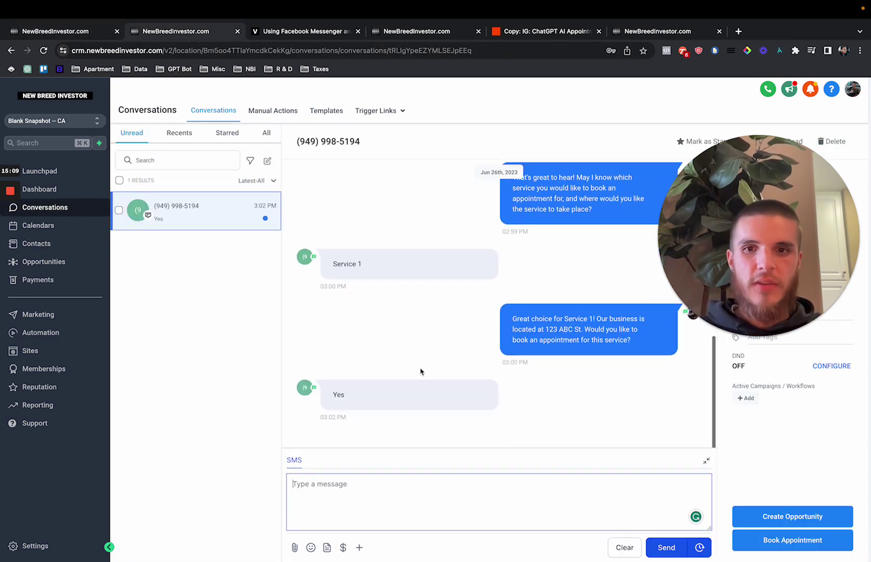
scroll(461, 349, up, 5)
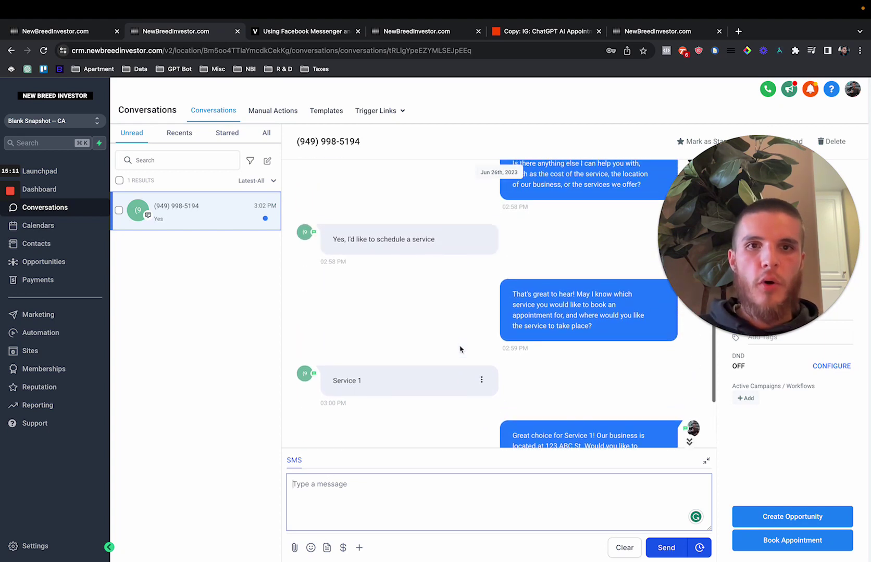
scroll(533, 219, up, 2)
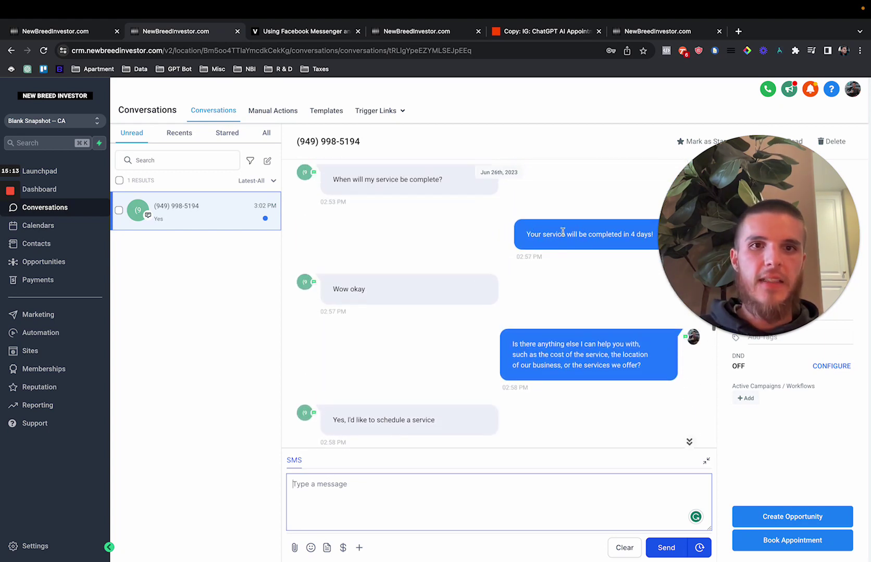
scroll(539, 239, down, 5)
scroll(539, 254, down, 2)
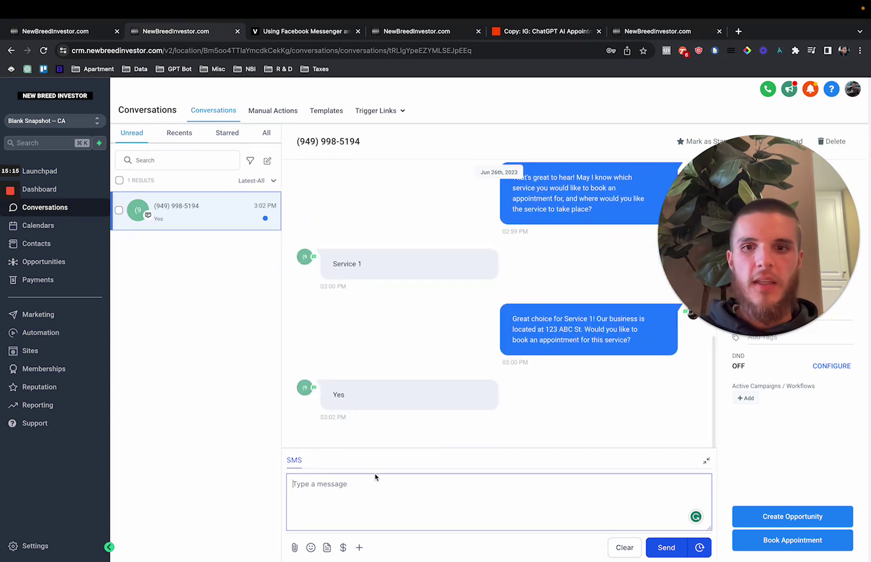
click(332, 432)
click(315, 478)
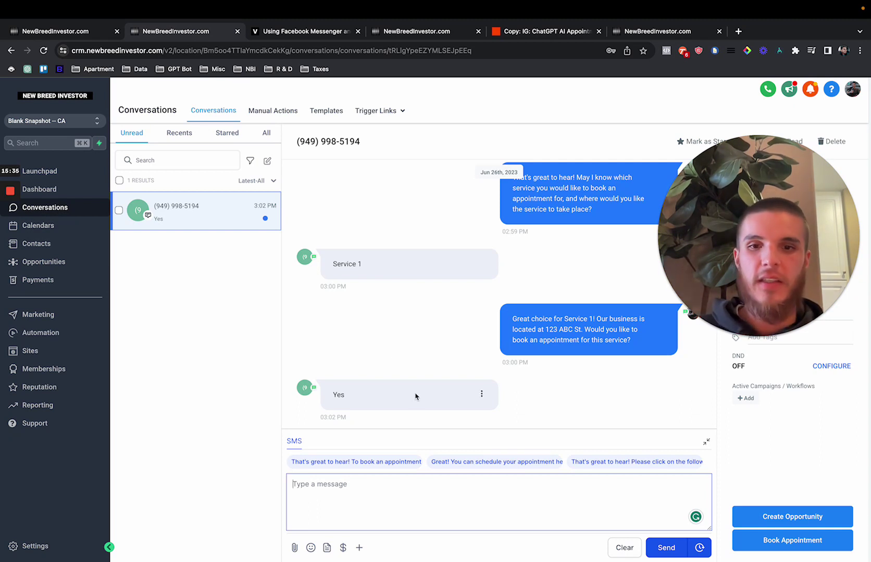
Preview the calendar link suggestion, and send the suggested reply with the booking link for the Service 1 appointment instead.
click(478, 463)
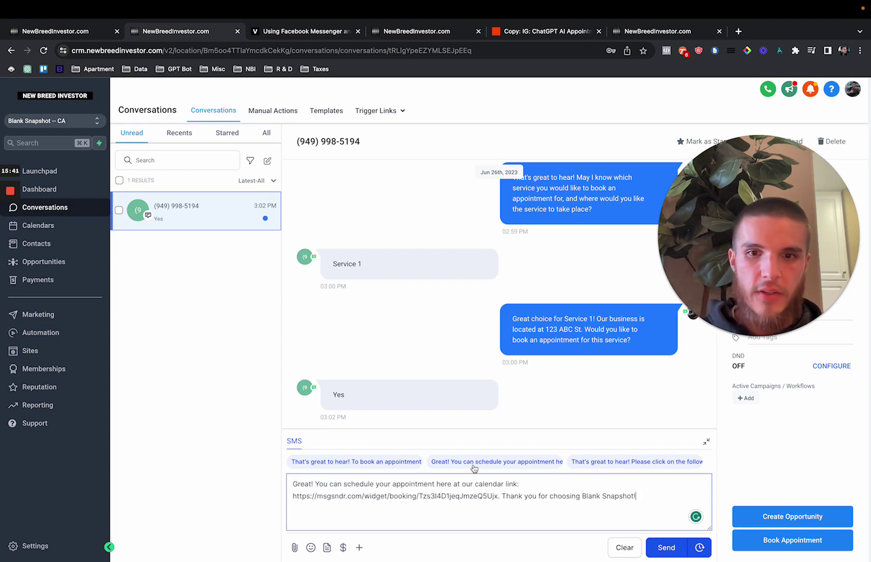
click(514, 463)
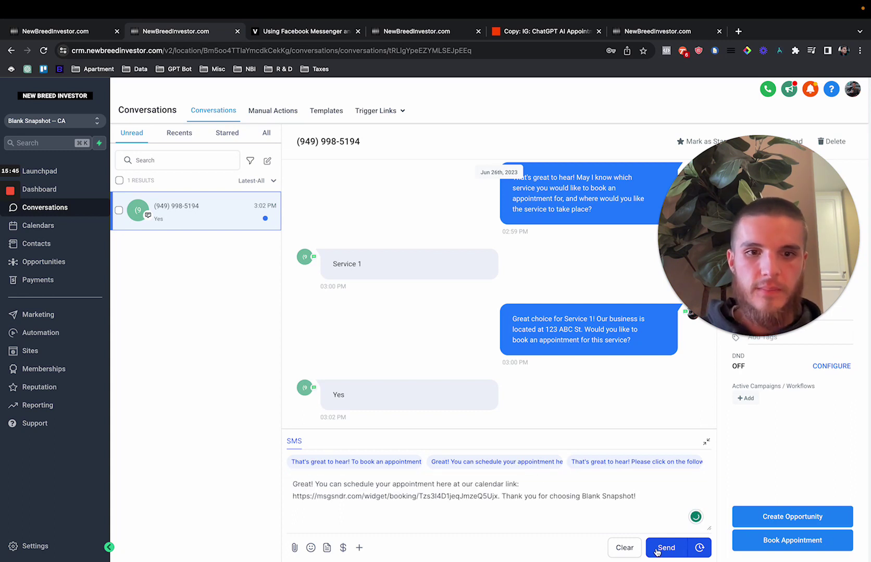
click(615, 463)
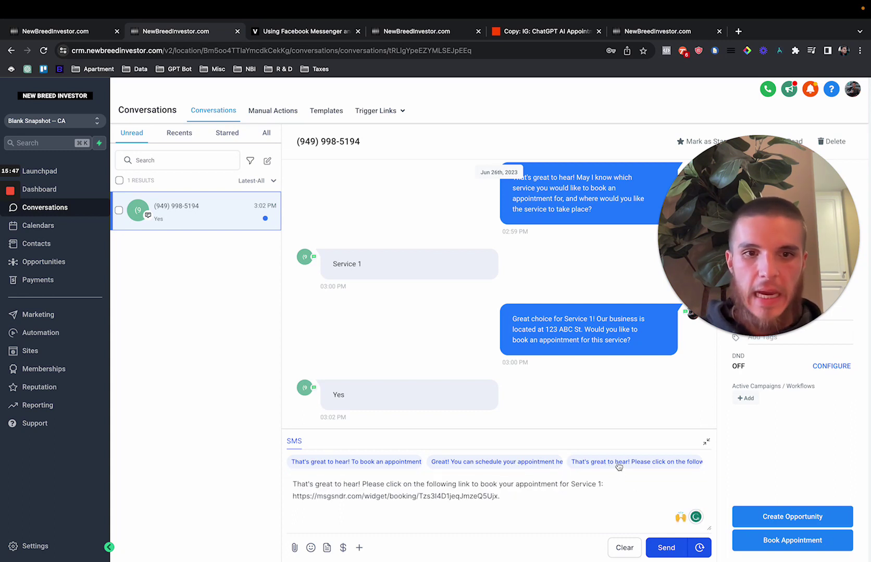
click(664, 548)
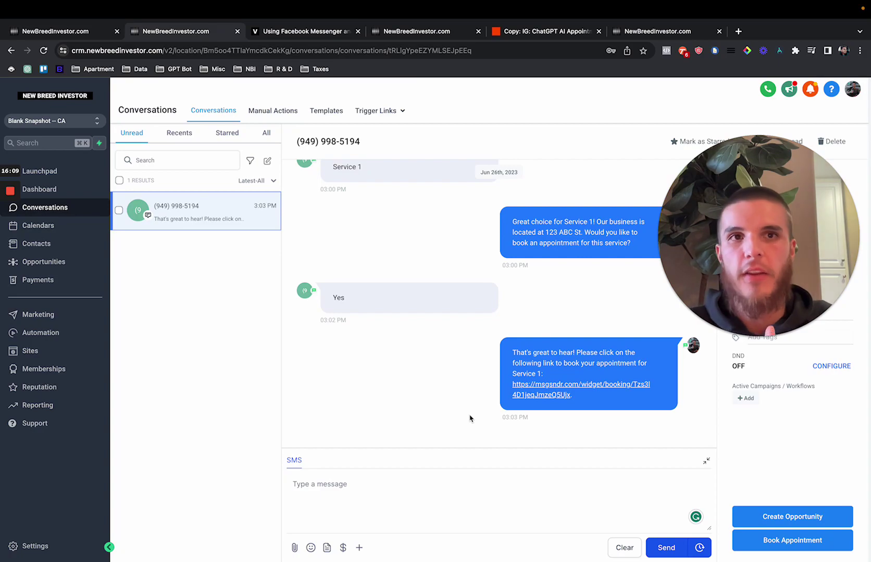
Open the Skool community website in a new browser tab.
key(ctrl+t)
text(sko)
key(Return)
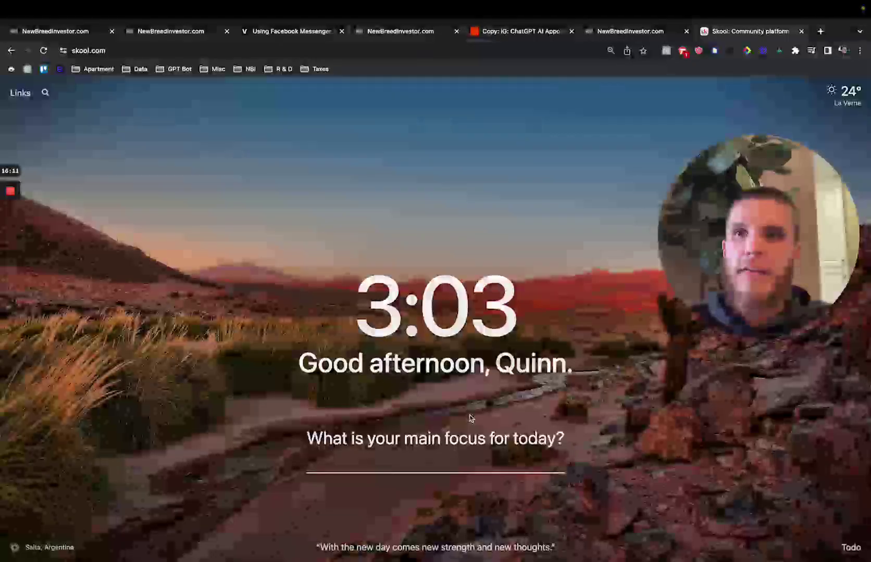